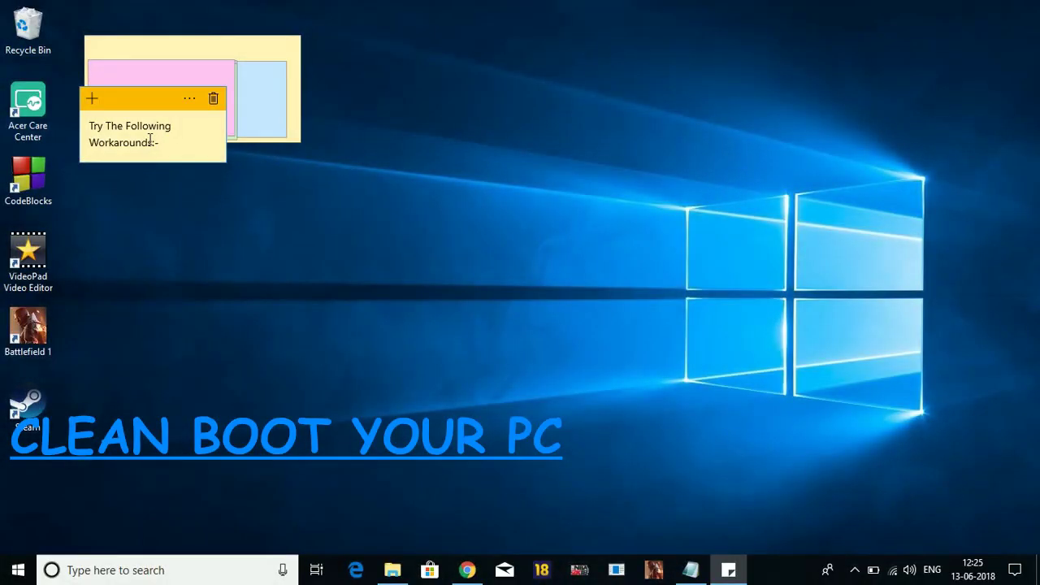
Move the "Try The Following Workarounds" and "Clean Boot Your PC" notes off the sticky-note stack and select the "Disable Antivirus" note
drag(134, 99, 160, 203)
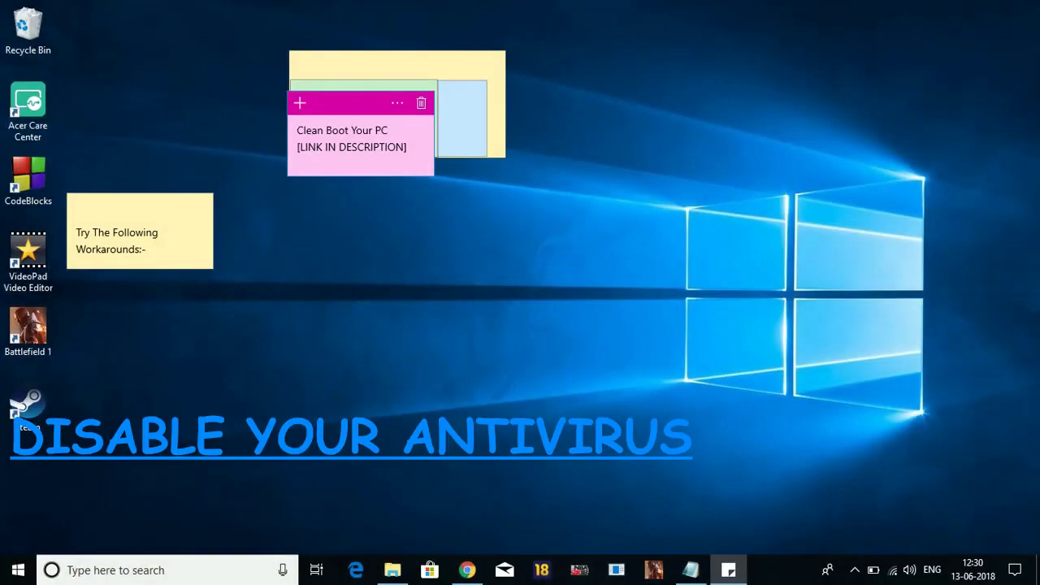
drag(338, 106, 340, 178)
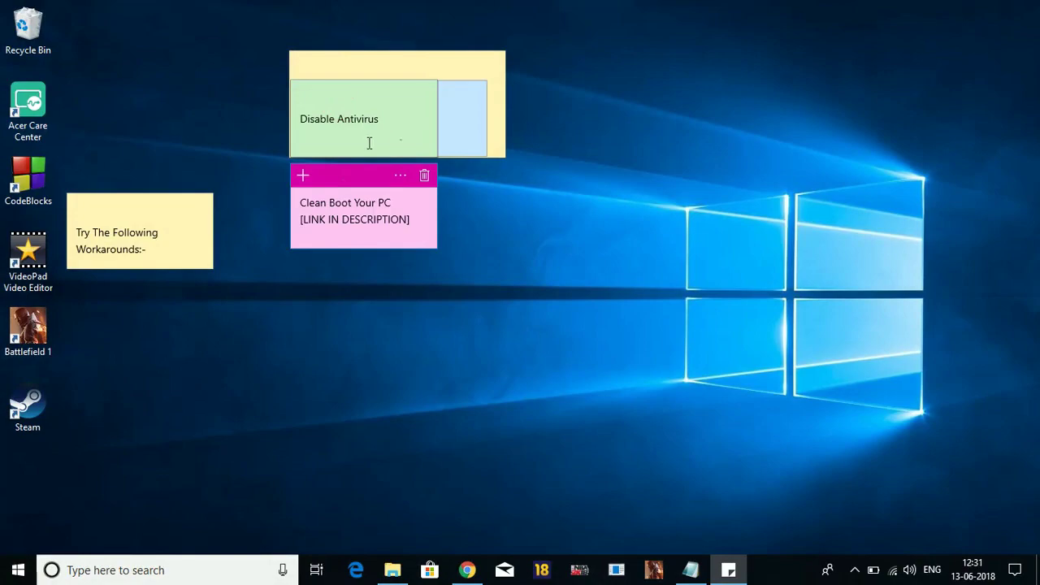
click(354, 141)
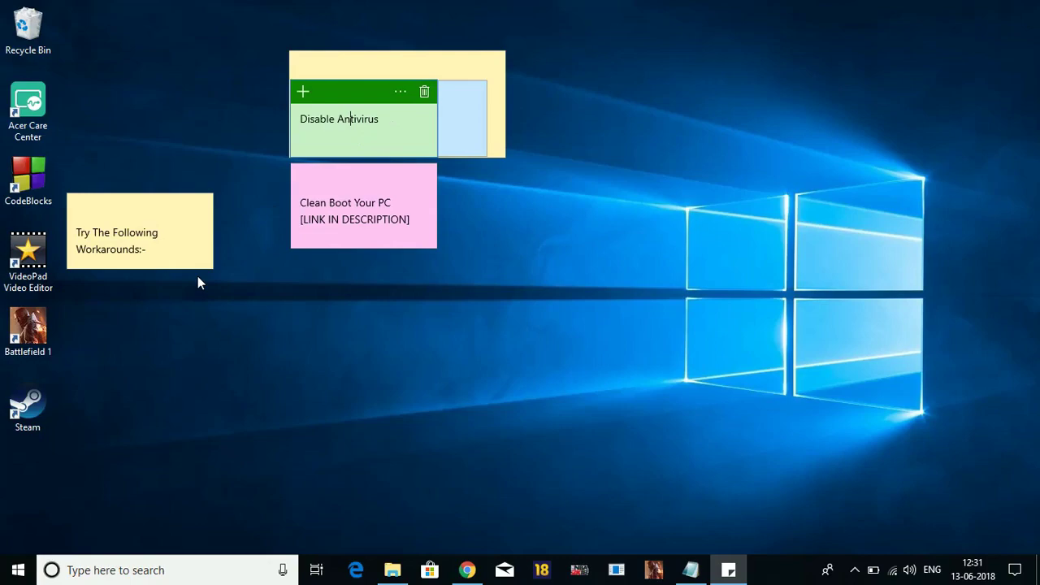
Search Windows for Windows Defender, open Windows Defender Security Center from the Windows Security settings and maximize its window
key(super)
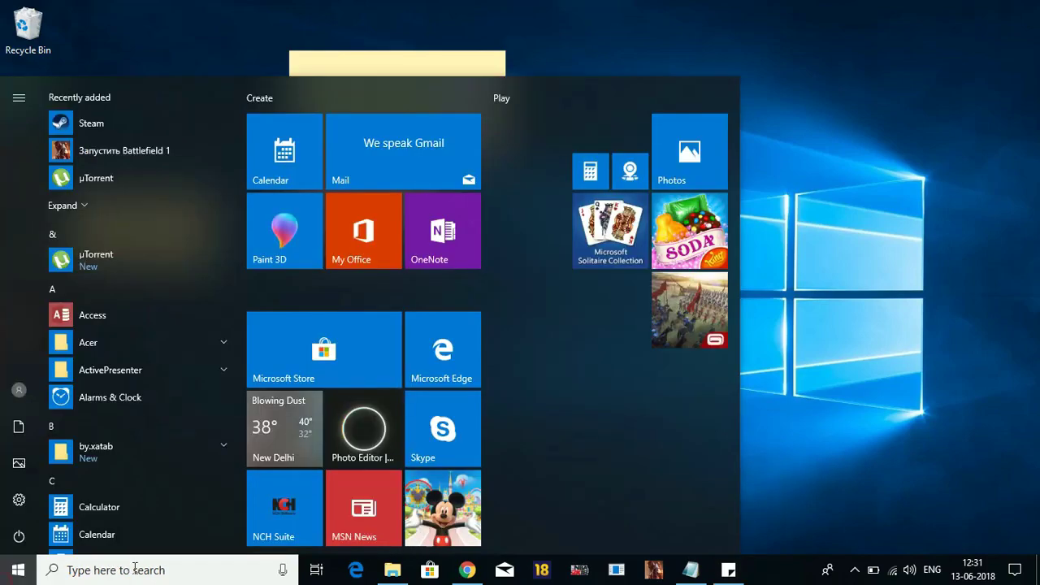
click(130, 571)
text(wi)
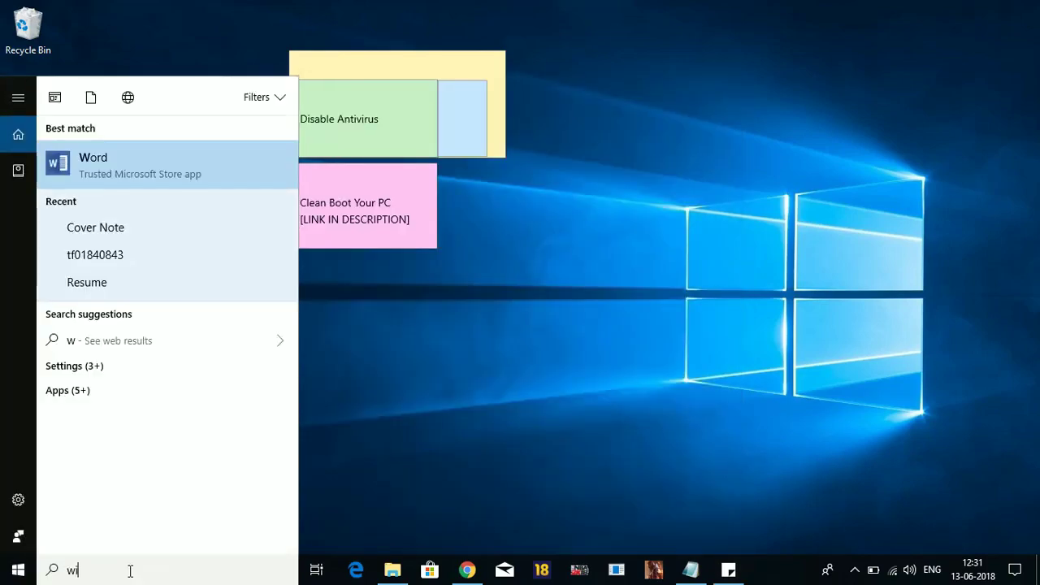
text(ndows defe)
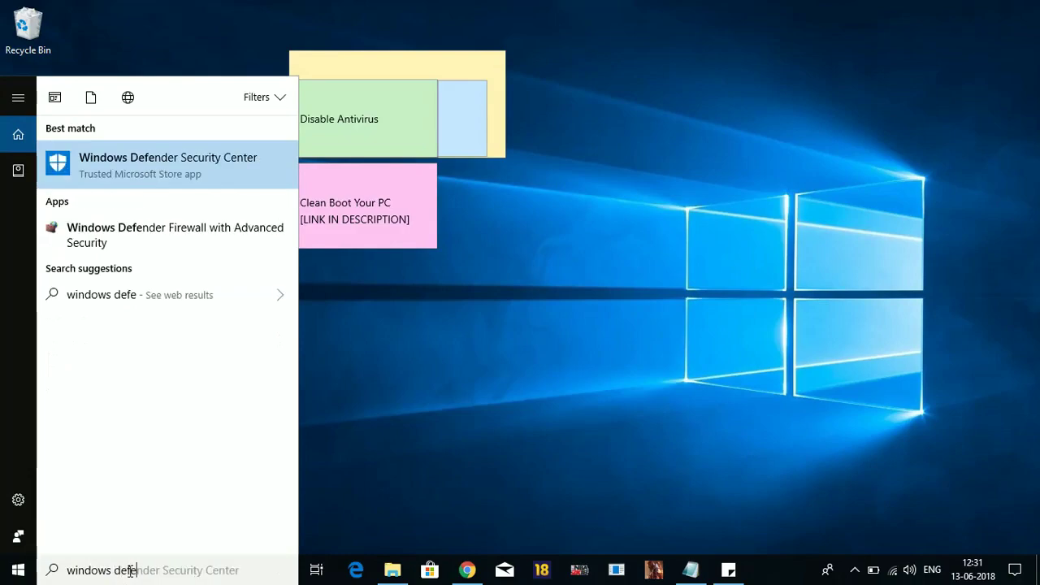
click(139, 173)
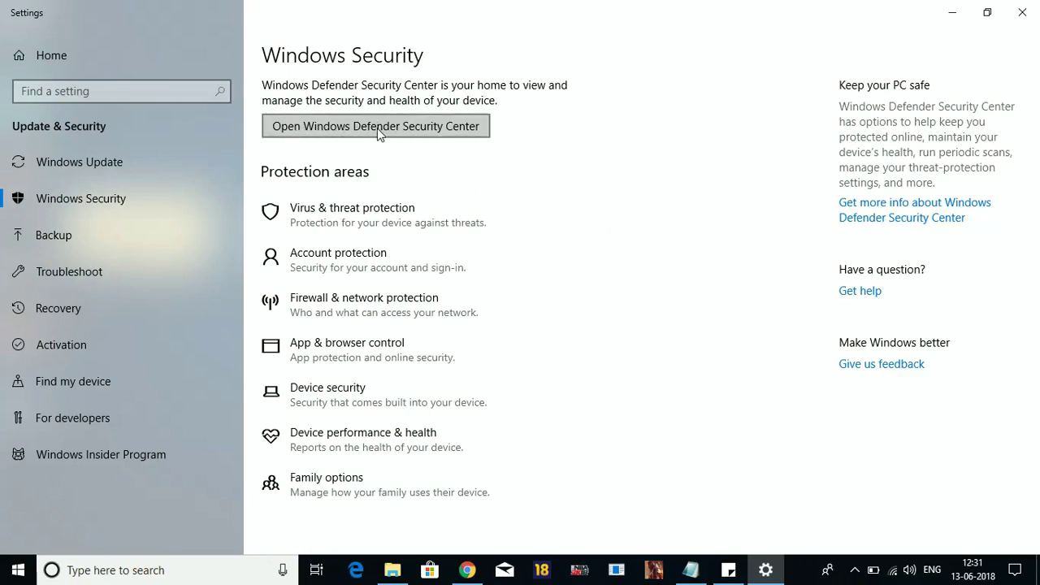
click(375, 128)
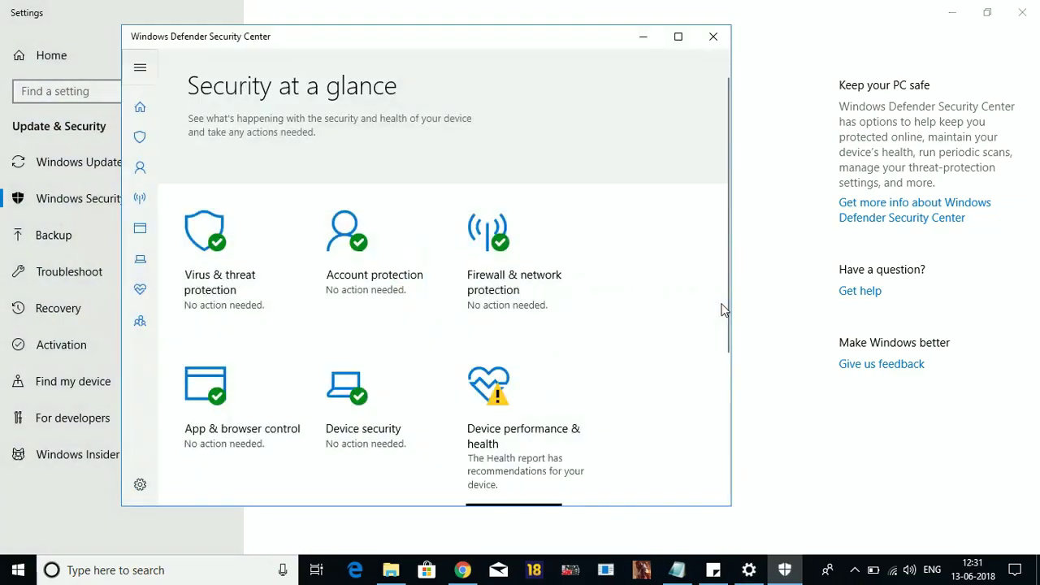
click(688, 42)
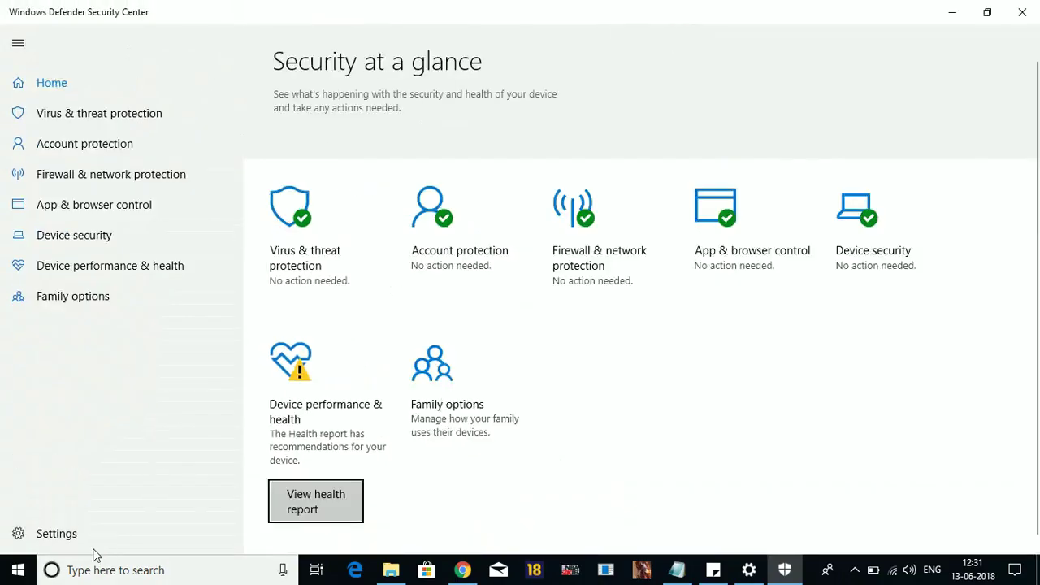
Turn off Real-time protection in the Virus & threat protection settings, and close the Security Center and Settings windows
click(57, 534)
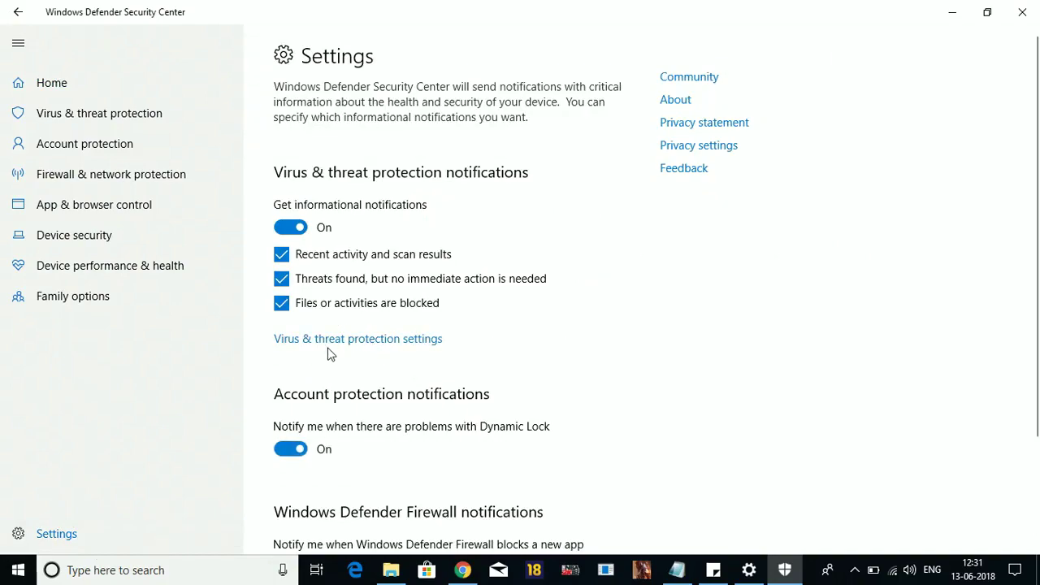
click(373, 350)
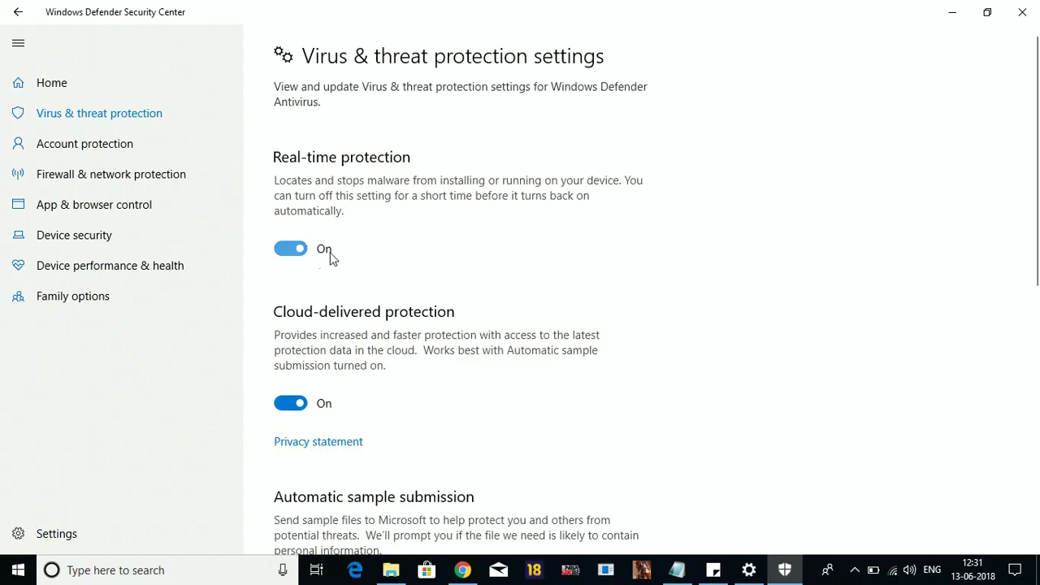
click(295, 252)
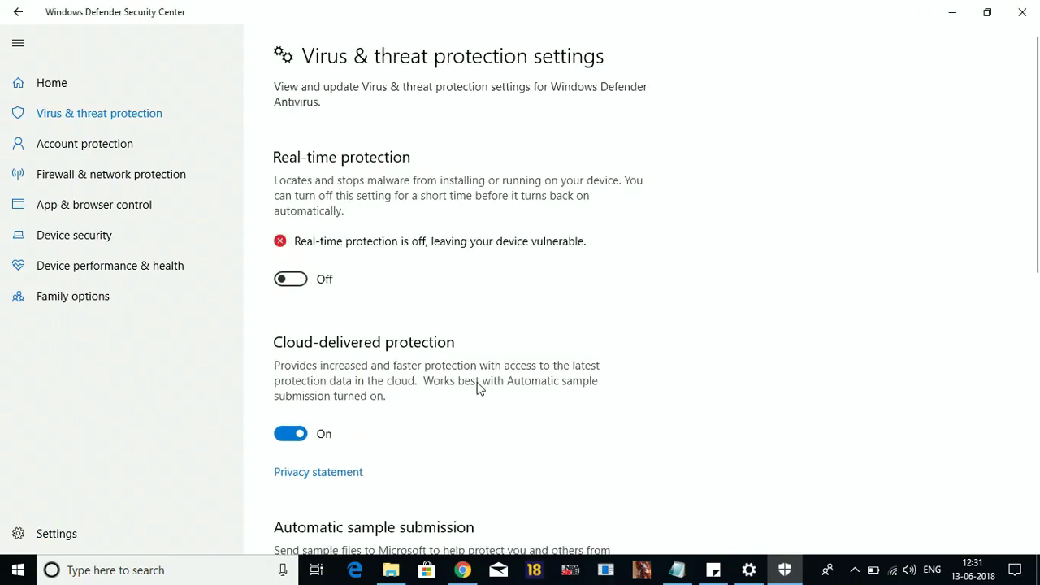
click(1036, 18)
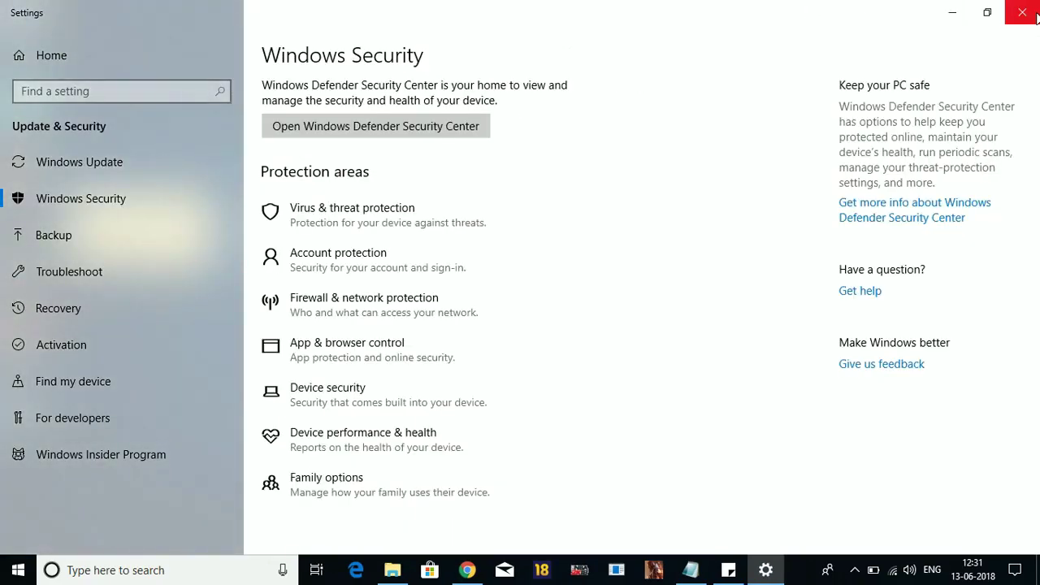
click(1037, 18)
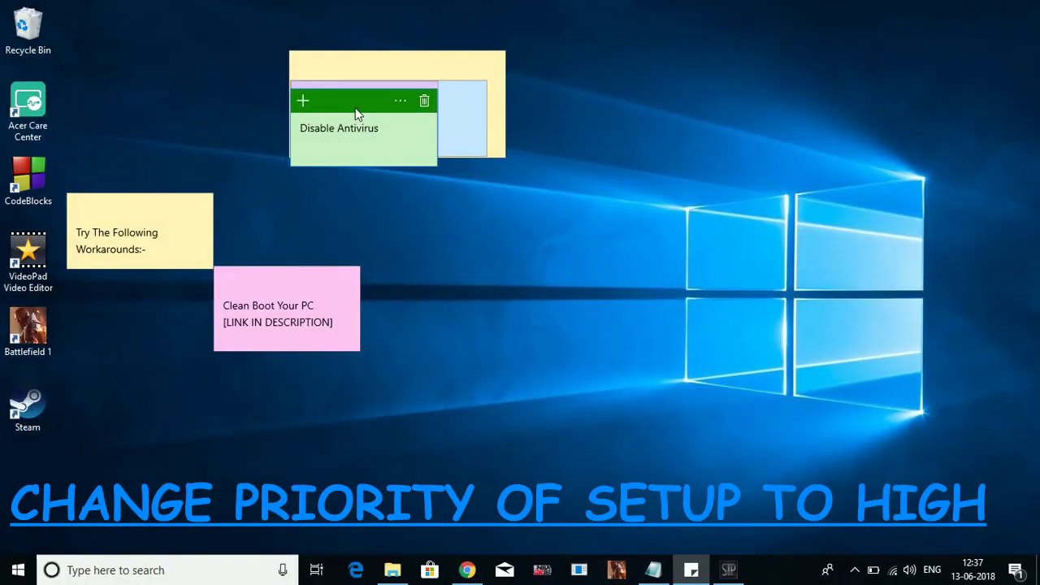
Move the "Disable Antivirus" note down beside the "Clean Boot Your PC" note and select the "Change Setup Priority To High" note
drag(355, 114, 434, 371)
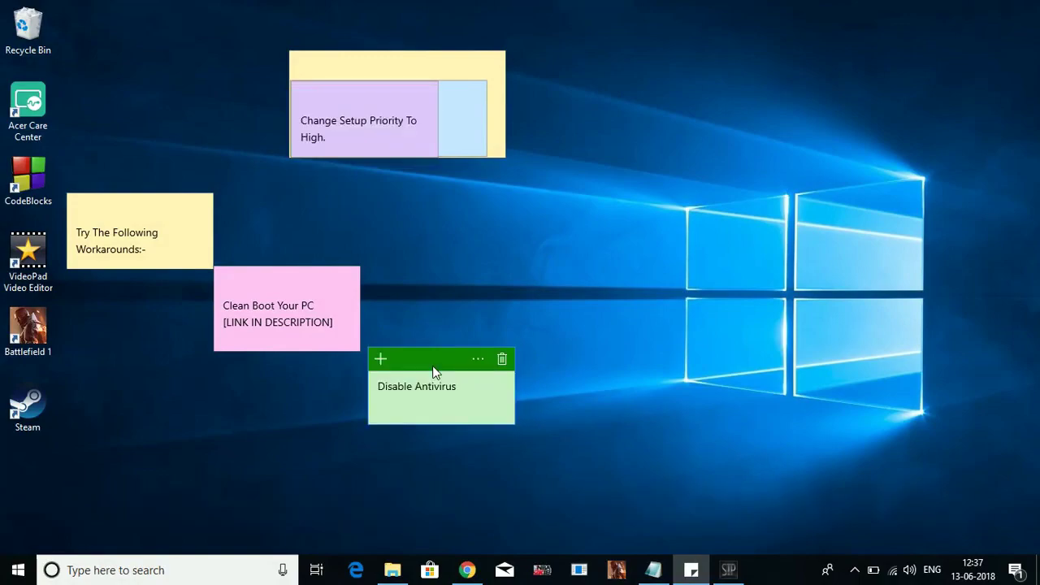
click(312, 143)
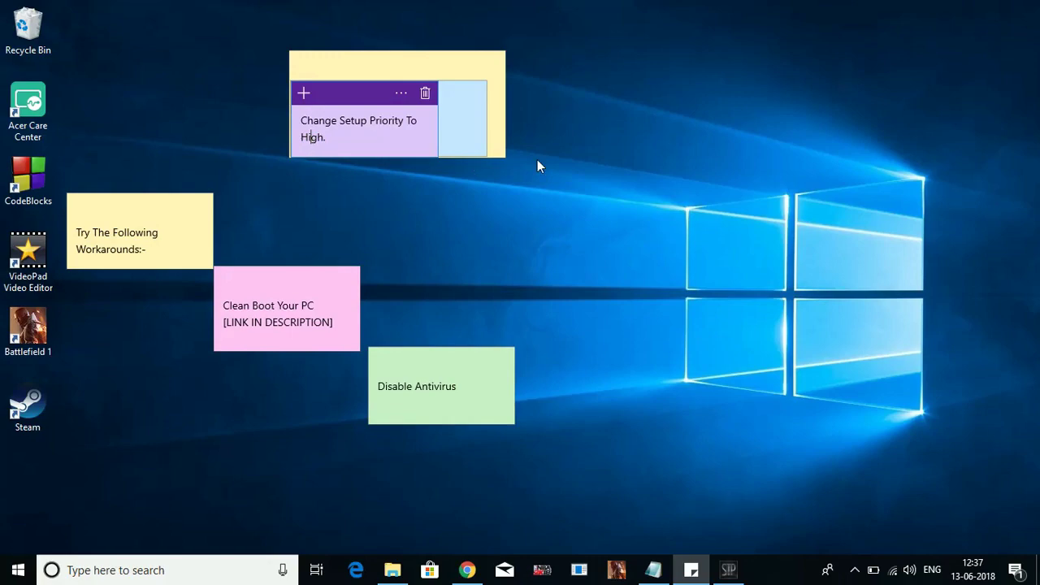
Bring up the FIFA18 installation wizard, open Task Manager and go to the details of the Setup/Uninstall (32 bit) process
click(728, 569)
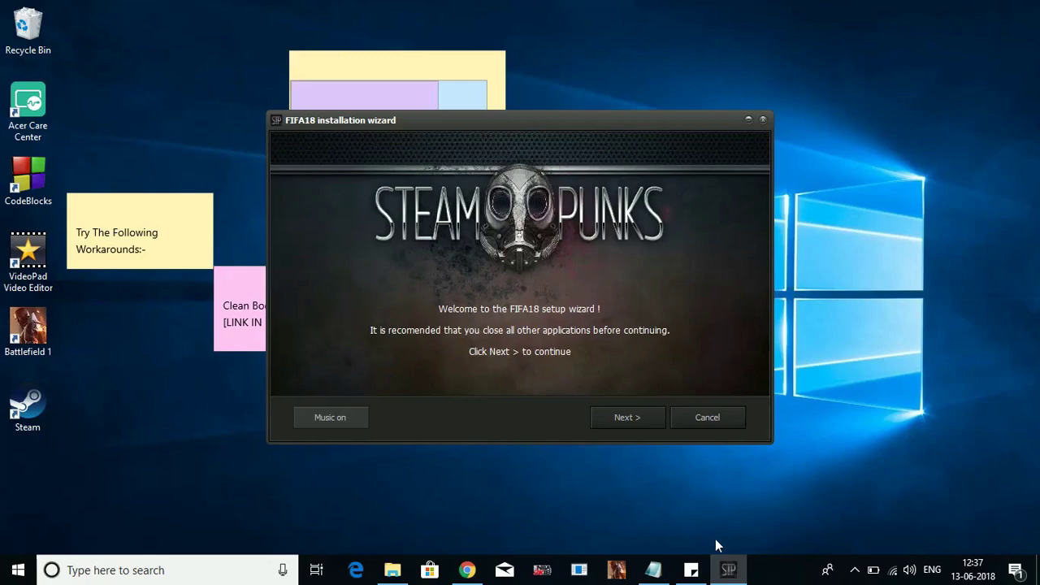
right_click(764, 576)
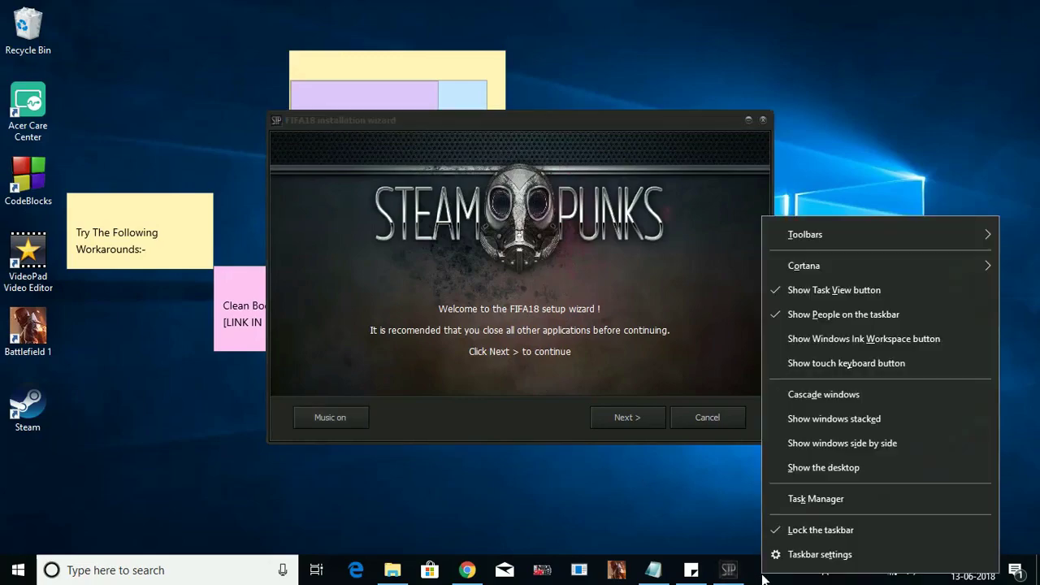
click(802, 501)
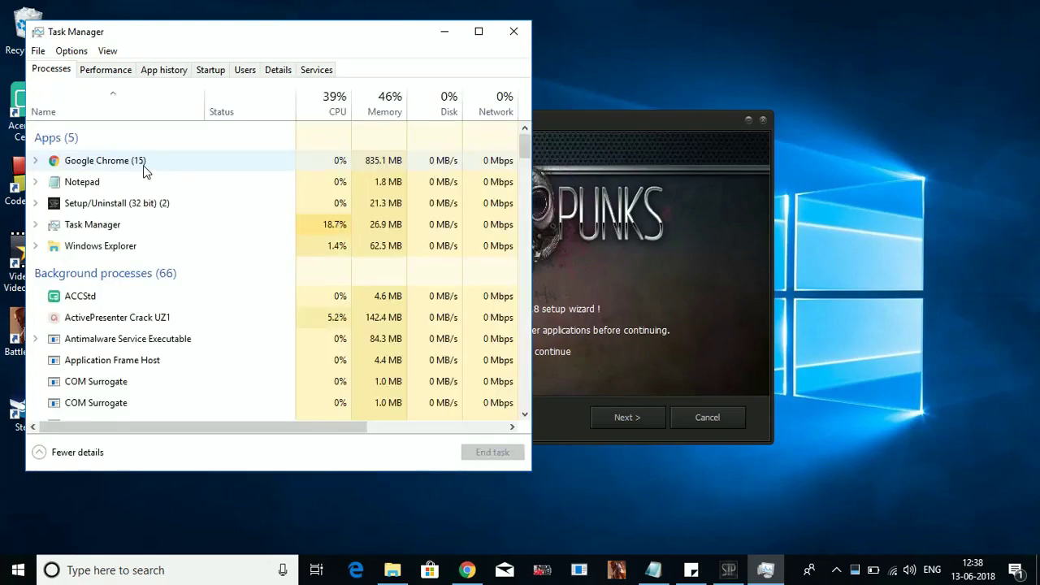
click(130, 206)
right_click(131, 207)
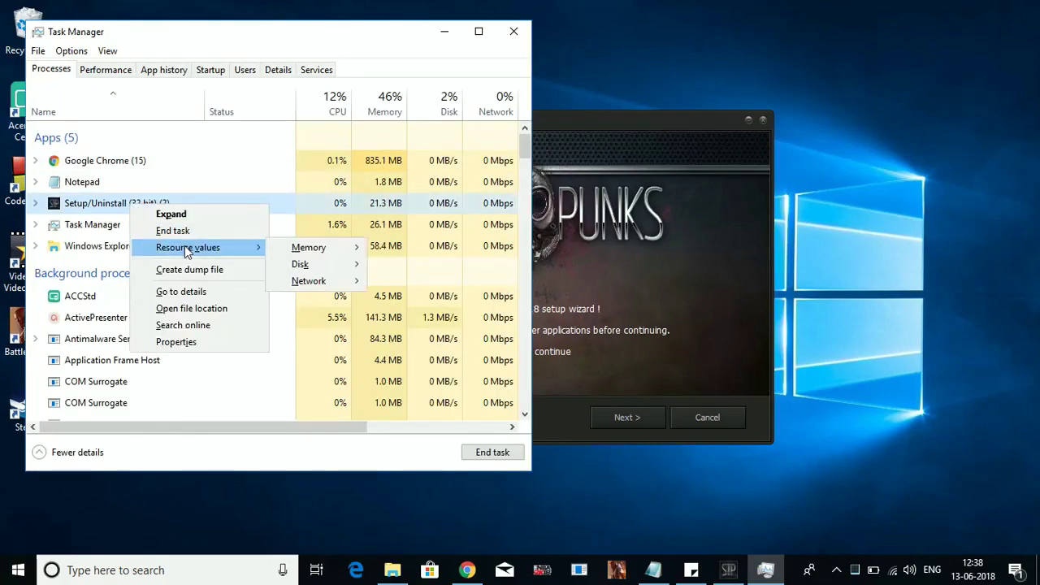
click(193, 291)
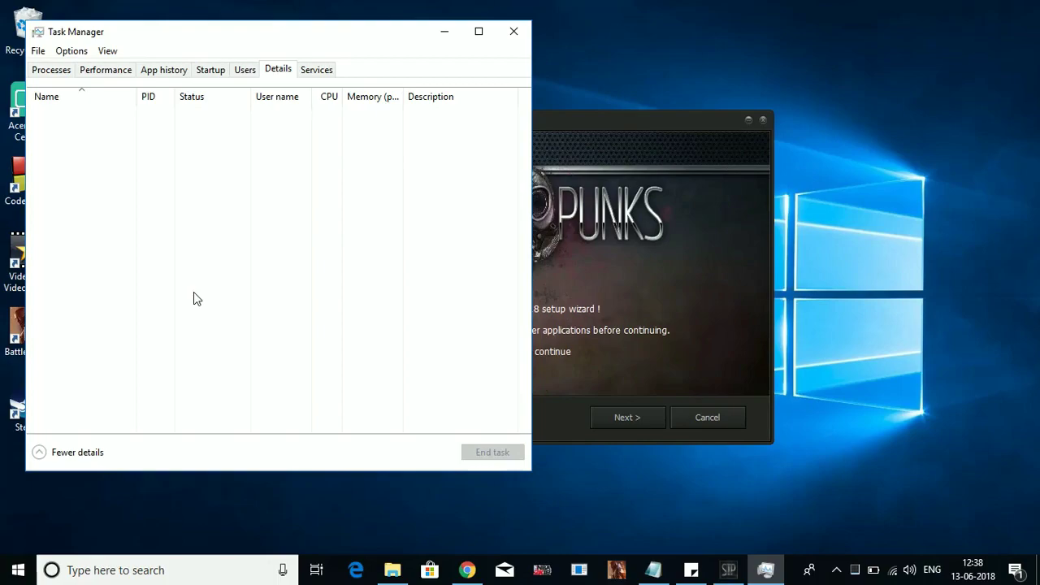
Set the priority of the stp-fifa18.exe process to High
click(81, 403)
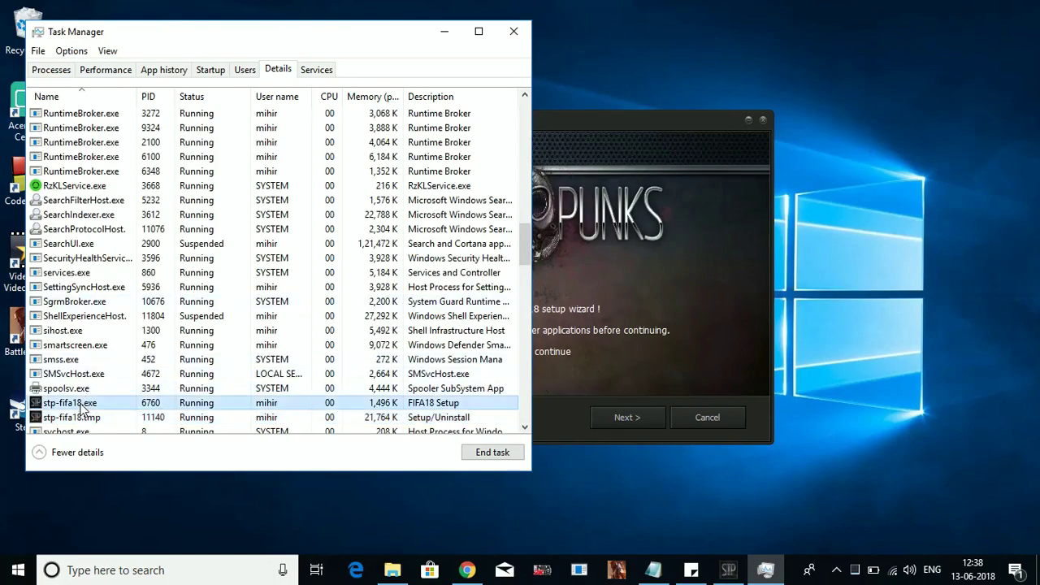
right_click(81, 403)
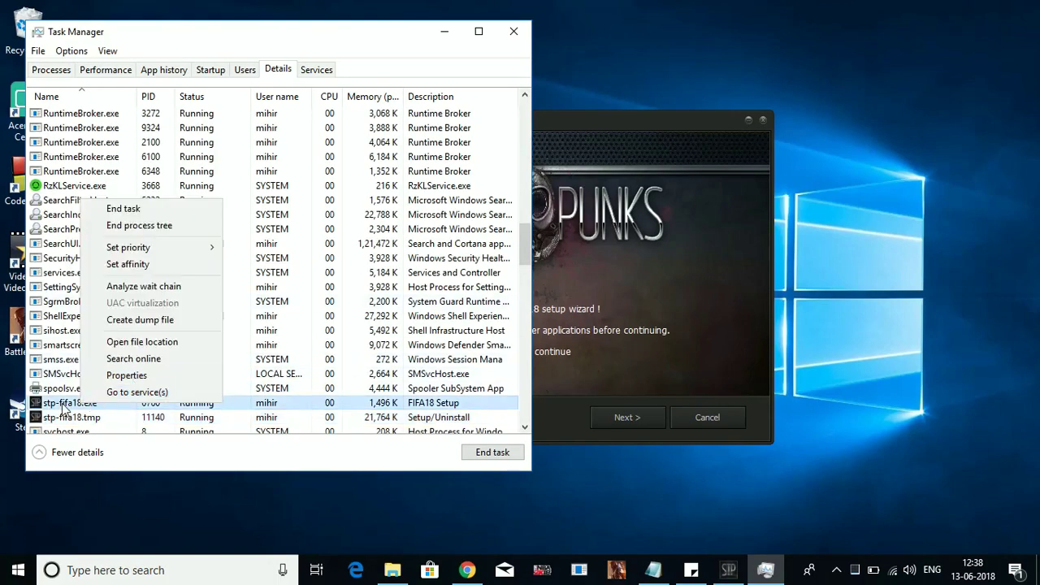
mouse_move(172, 253)
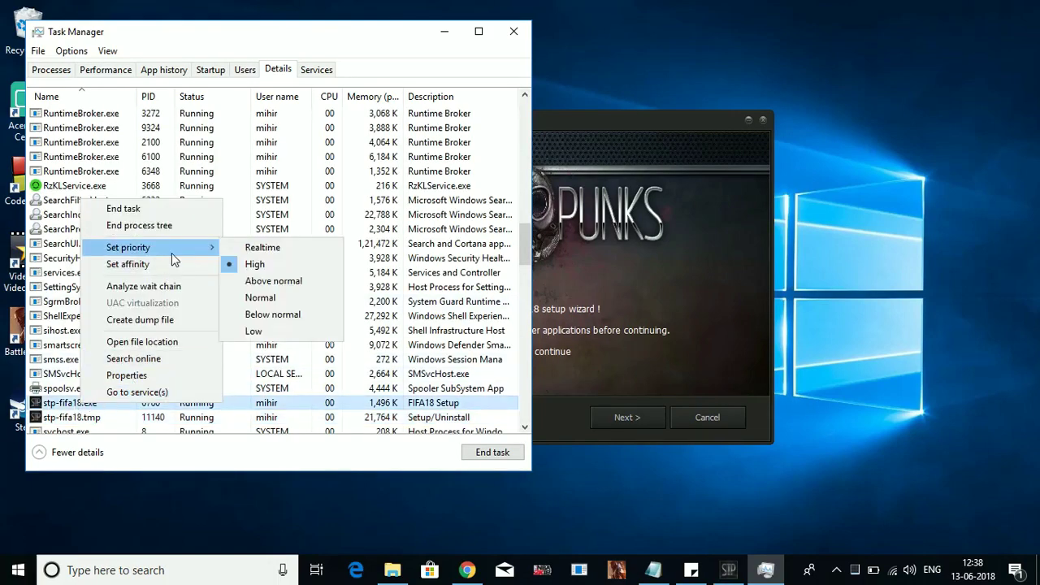
click(262, 263)
Set the priority of the stp-fifa18.tmp process to High and close Task Manager
click(147, 419)
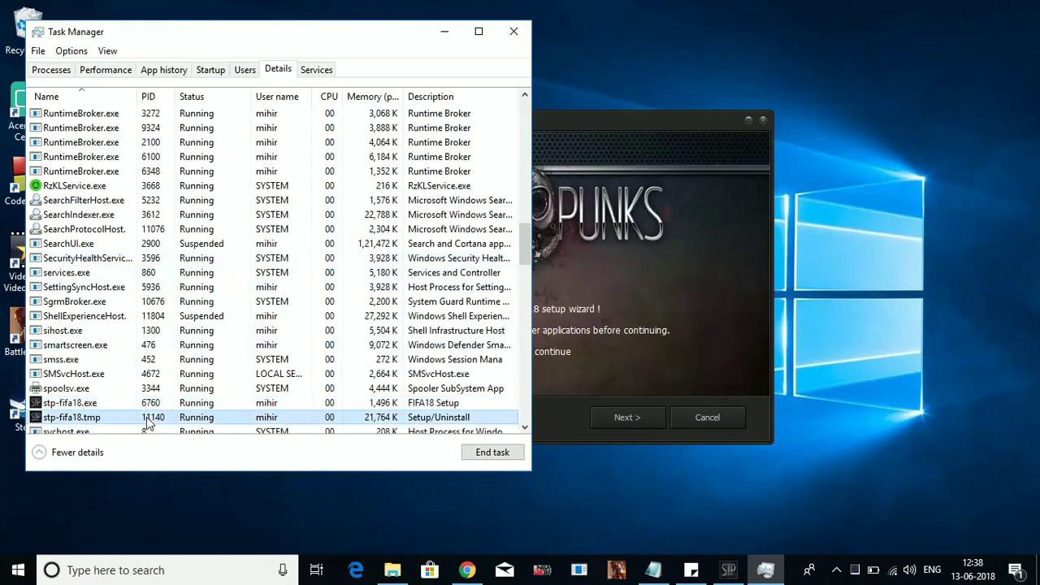
right_click(118, 419)
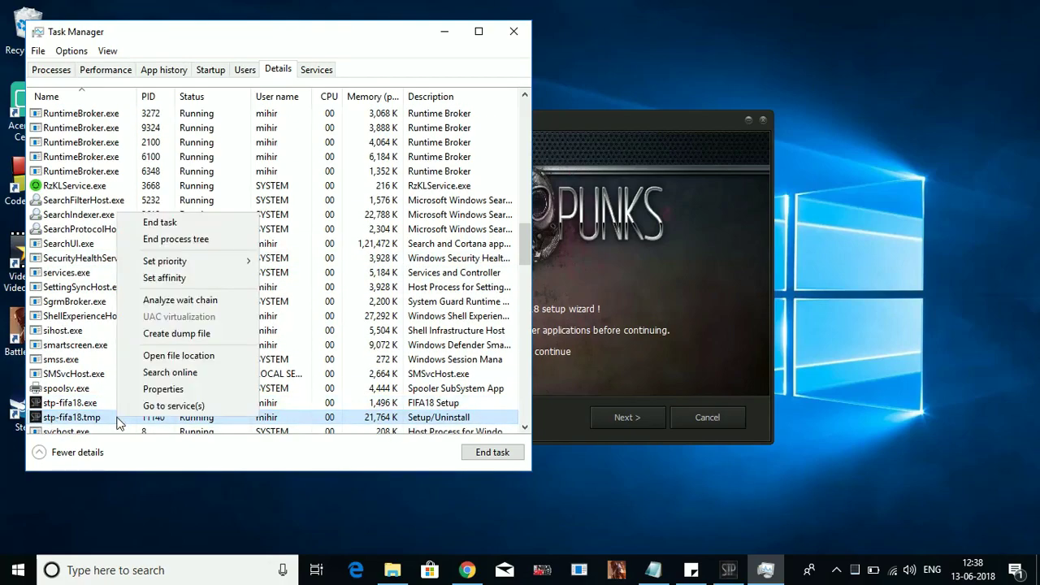
mouse_move(232, 269)
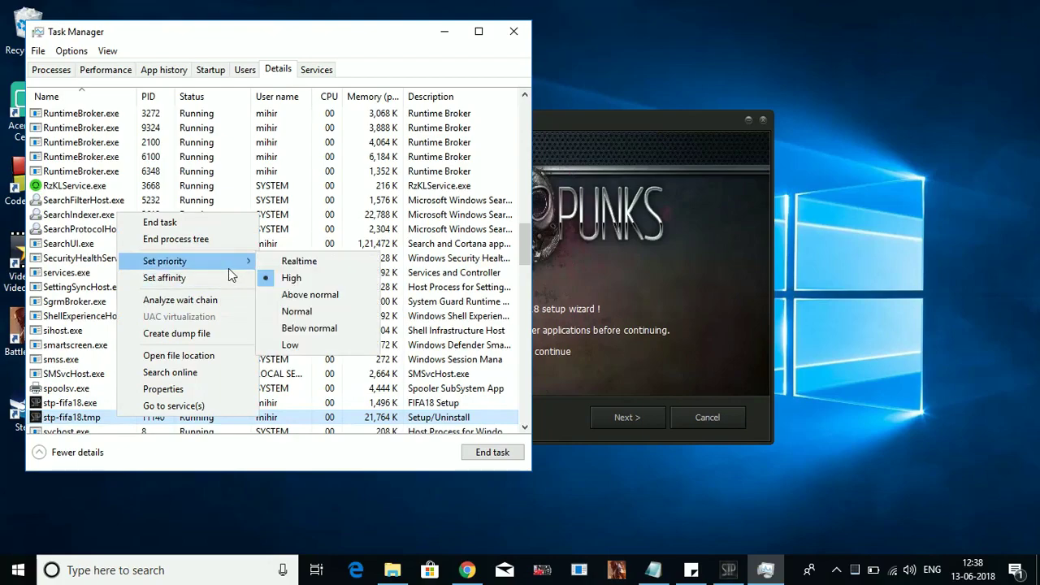
click(277, 278)
click(510, 33)
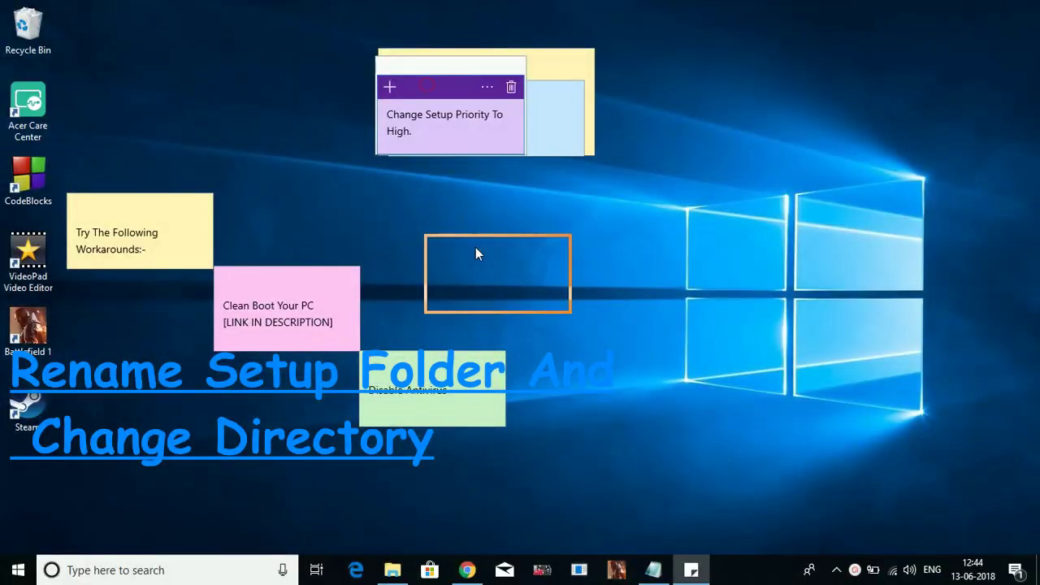
Move the "Change Setup Priority To High" note beside the "Disable Antivirus" note and highlight the "Rename Setup Folder" note's text briefly
drag(476, 247, 560, 302)
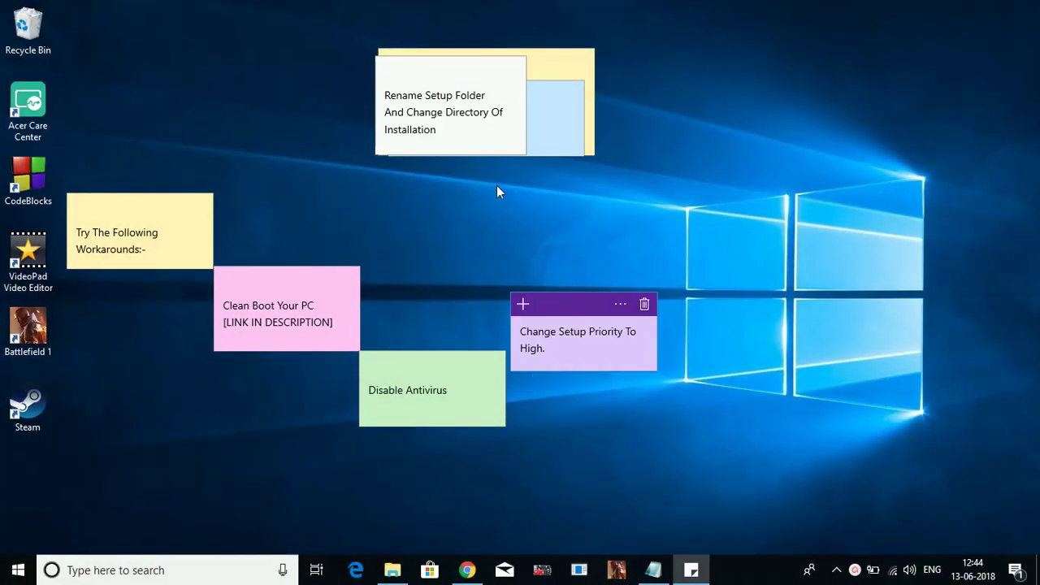
drag(385, 94, 508, 142)
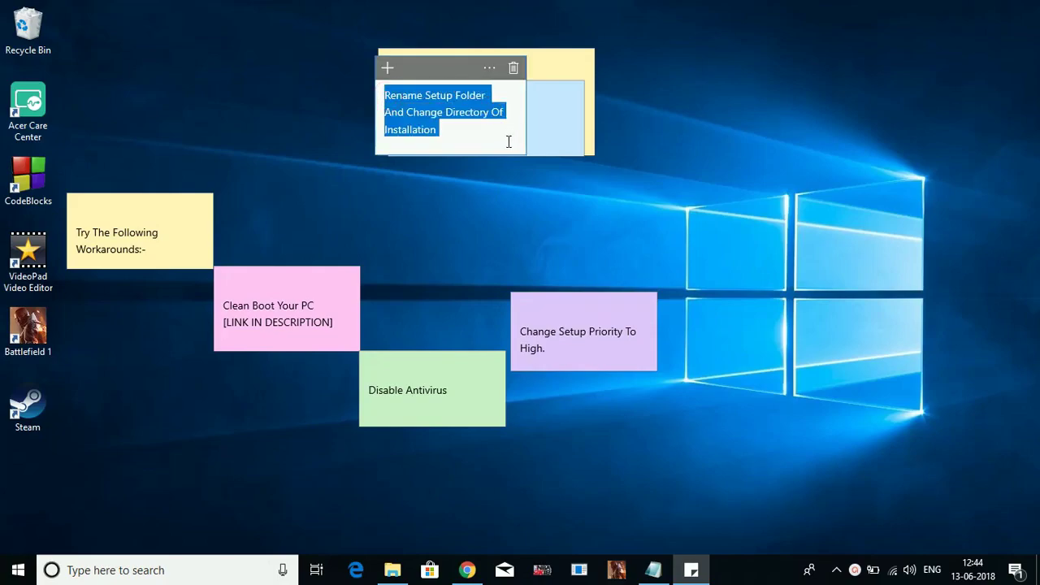
click(456, 249)
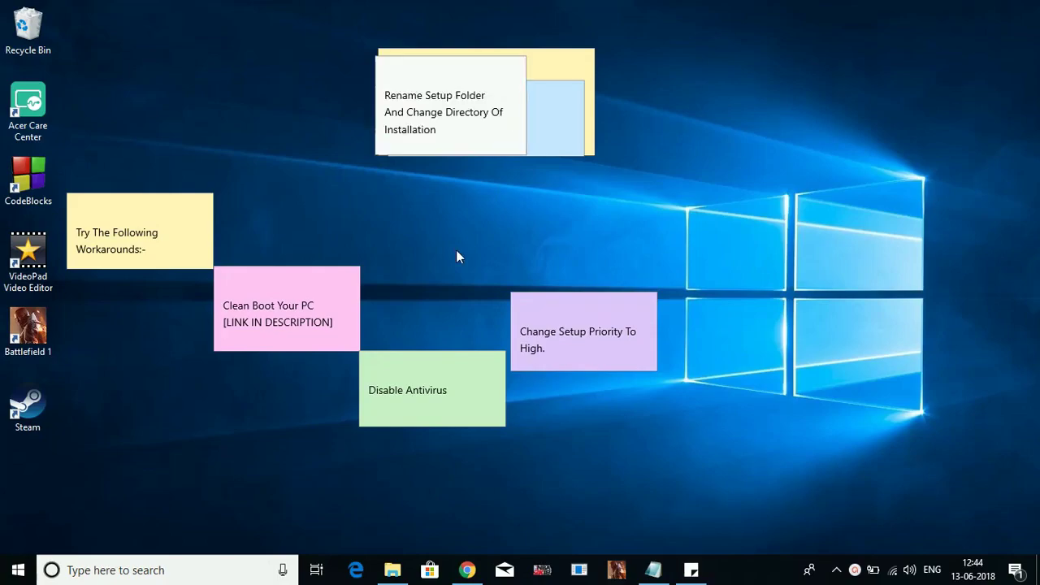
In the Games folder in File Explorer, rename the FIFA.18-STEAMPUNKS folder to "FIFA.18 Setup"
click(400, 571)
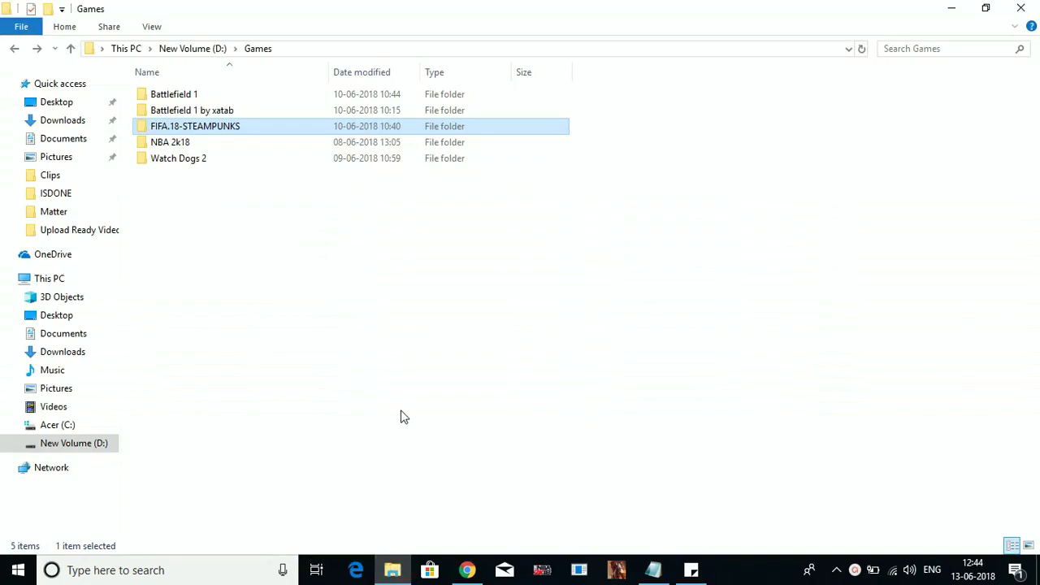
mouse_move(219, 126)
mouse_move(168, 132)
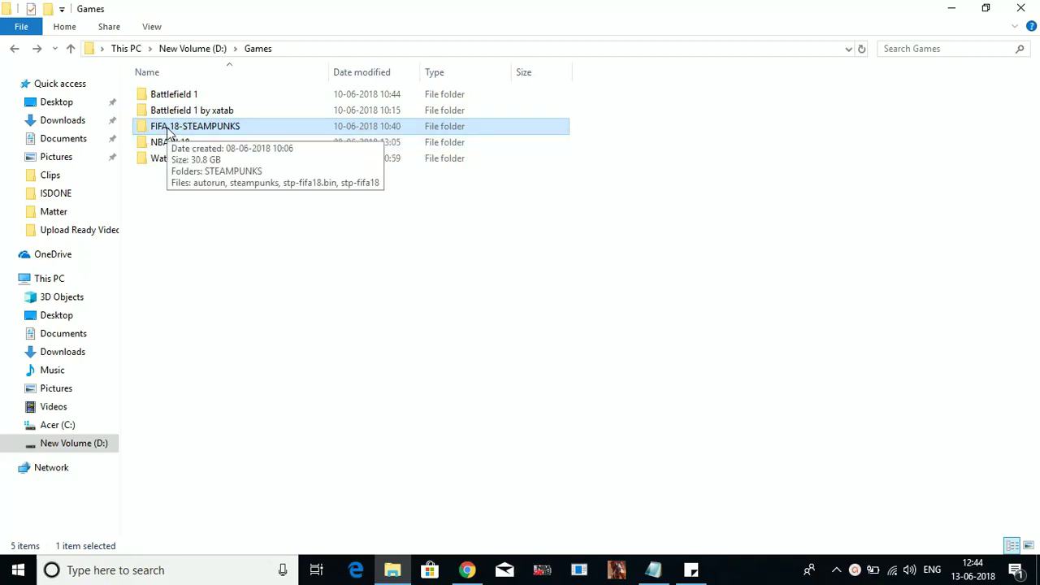
right_click(168, 132)
key(Up)
key(Up)
key(Up)
key(Up)
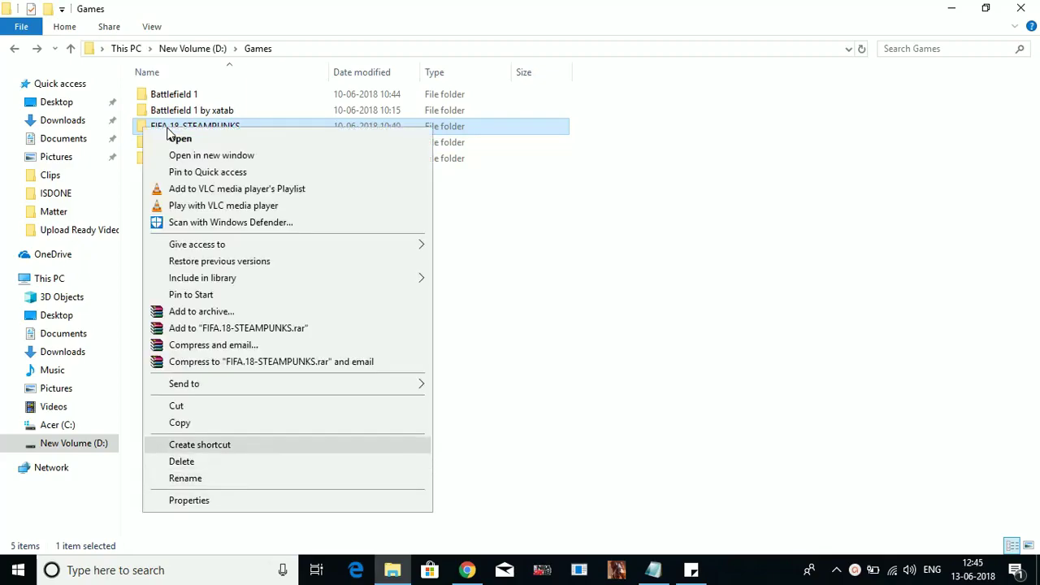
key(Down)
key(Down)
key(Return)
click(169, 127)
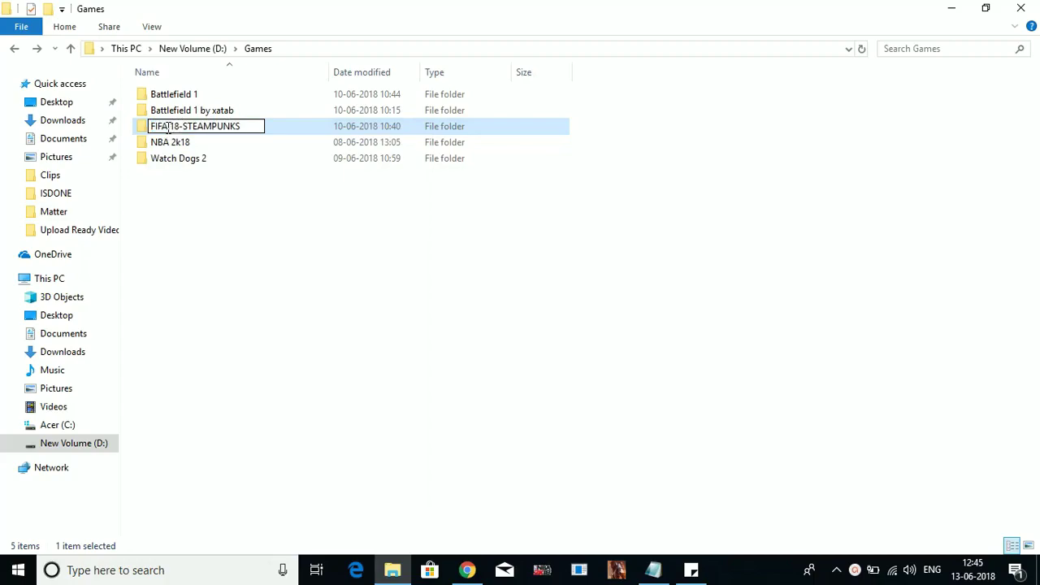
key(BackSpace)
key(BackSpace)
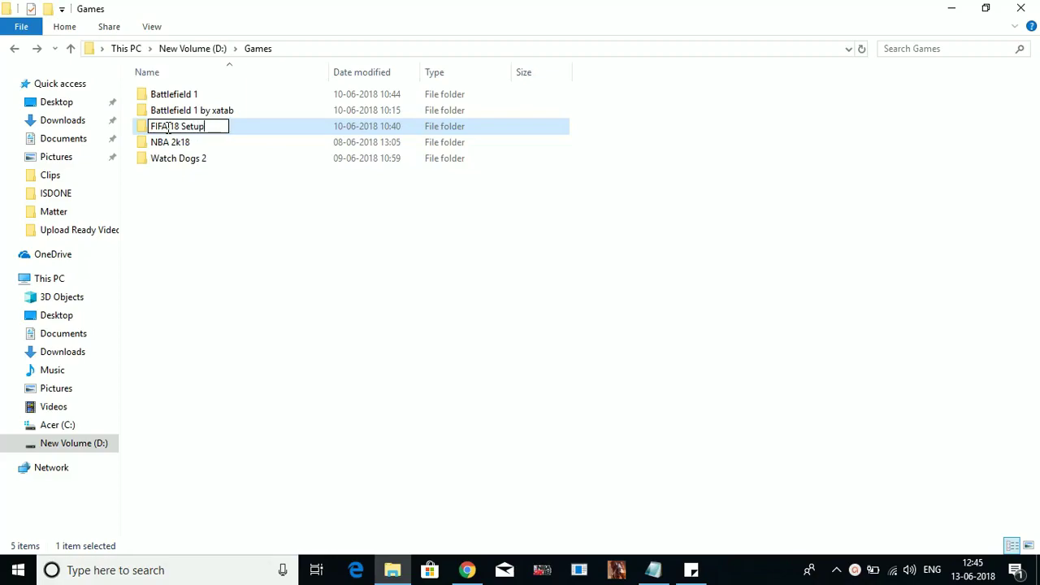
key(Return)
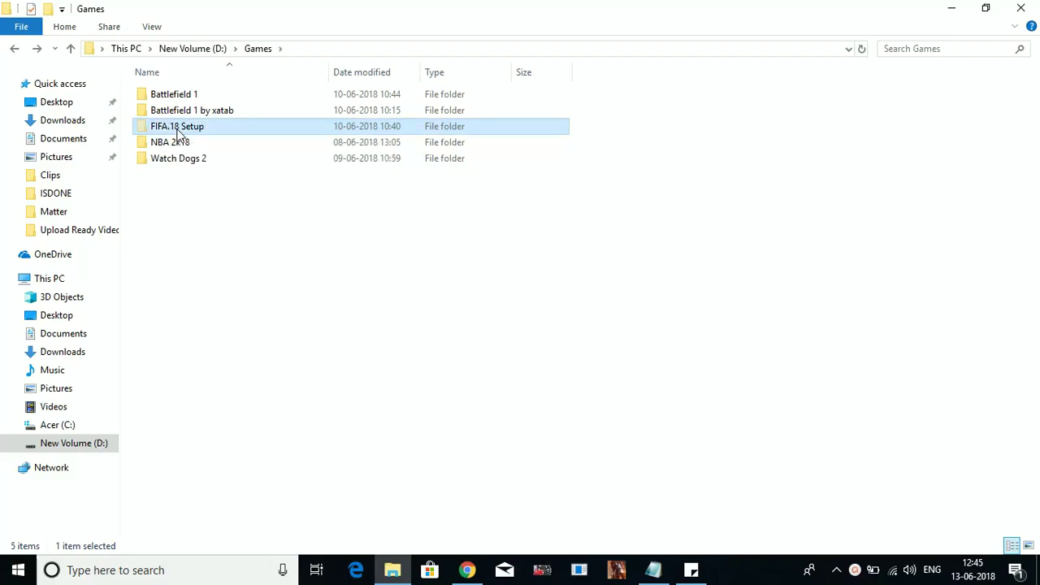
Move the FIFA.18 Setup folder from Games to the root of New Volume (D:)
right_click(170, 129)
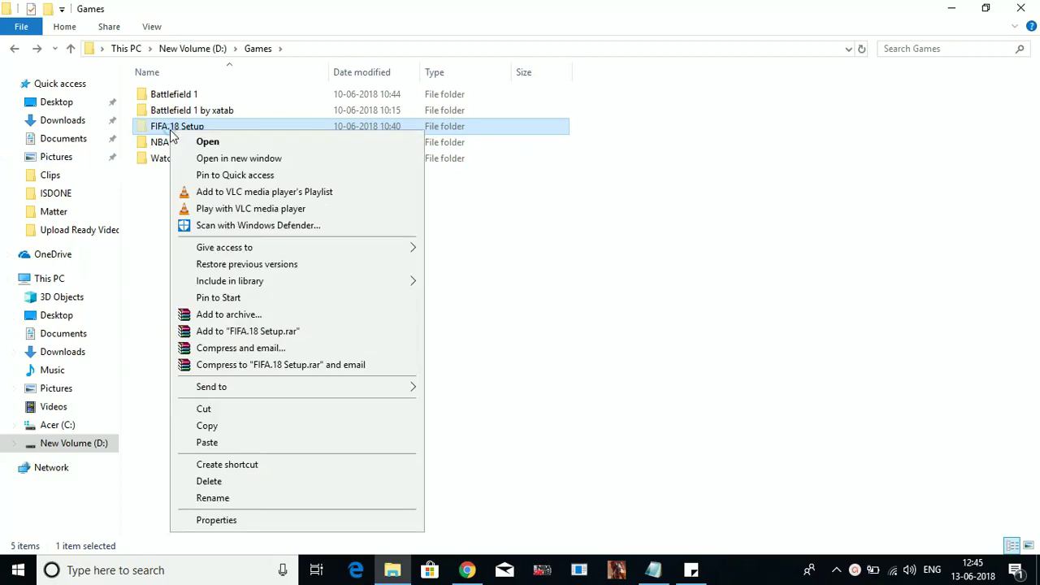
click(275, 415)
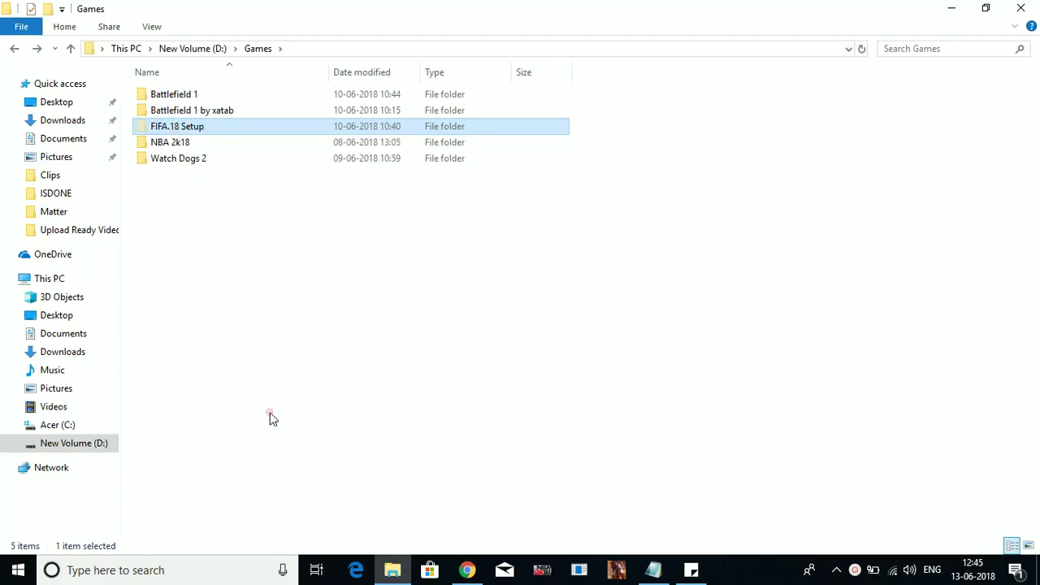
click(11, 50)
click(205, 195)
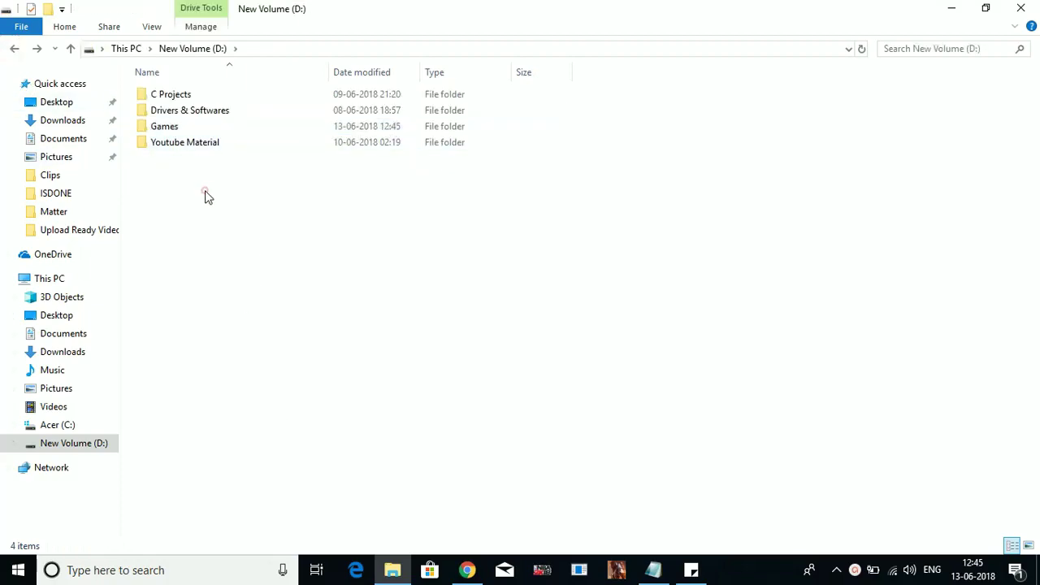
right_click(207, 193)
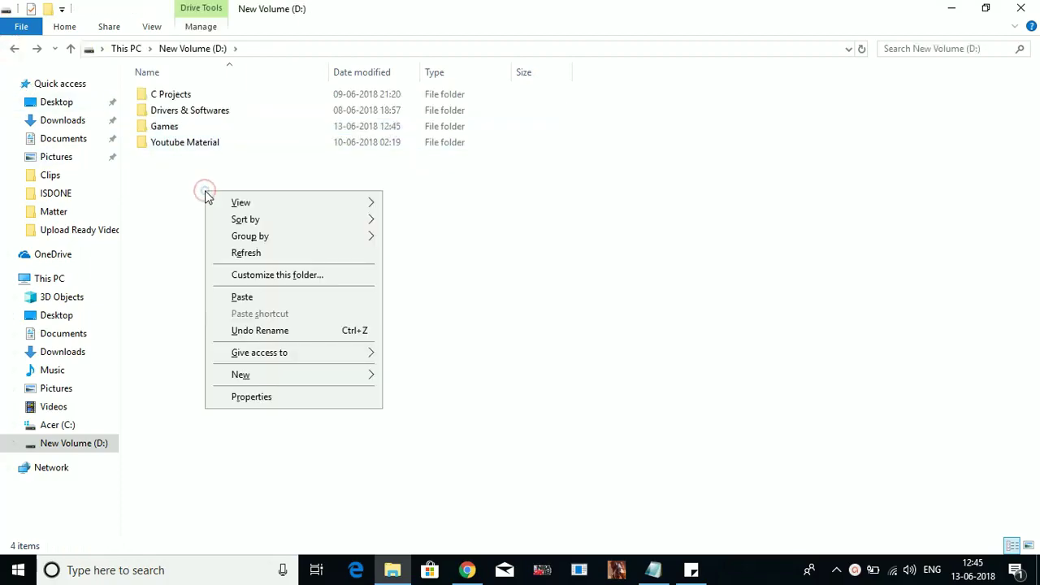
click(316, 300)
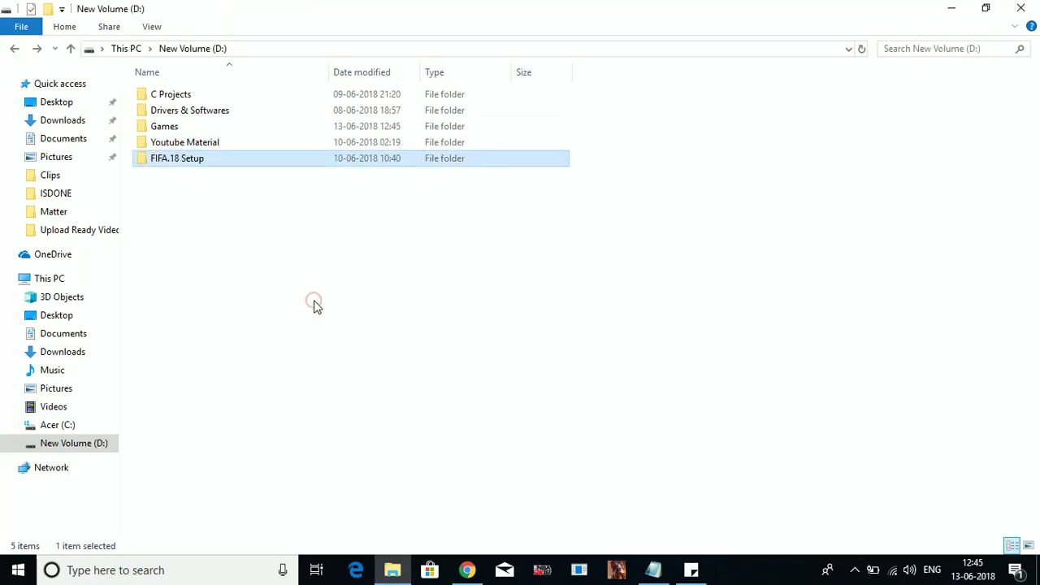
Launch stp-fifa18 from the moved FIFA.18 Setup folder, turn off the wizard's music and proceed to the install location page
double_click(204, 162)
double_click(204, 160)
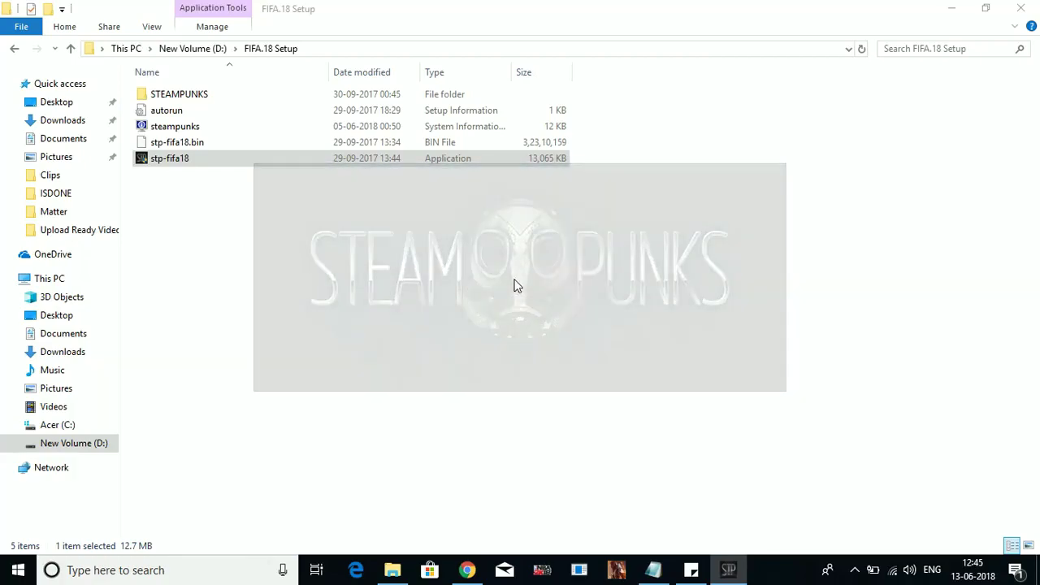
click(331, 413)
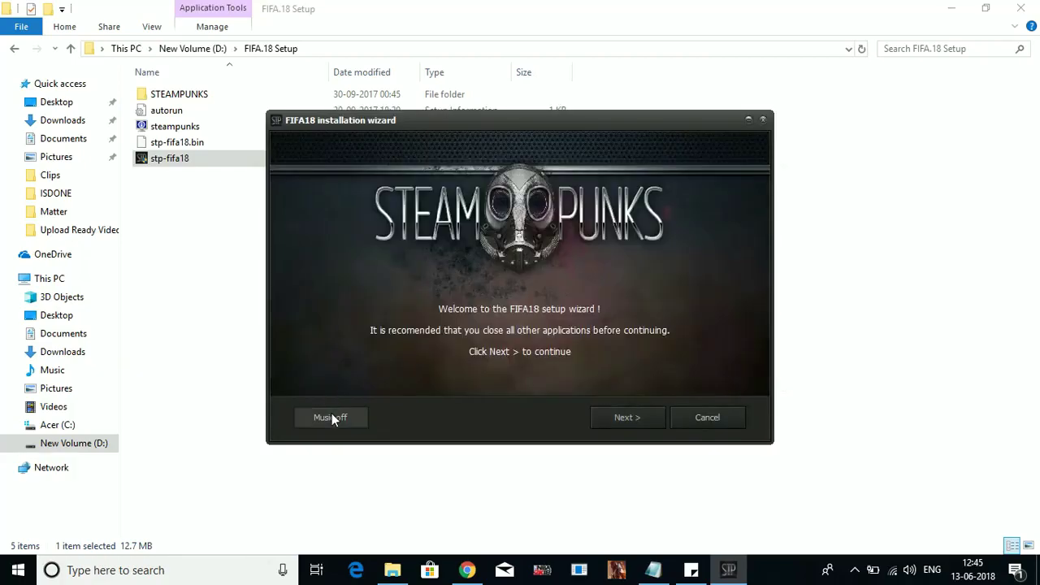
click(596, 414)
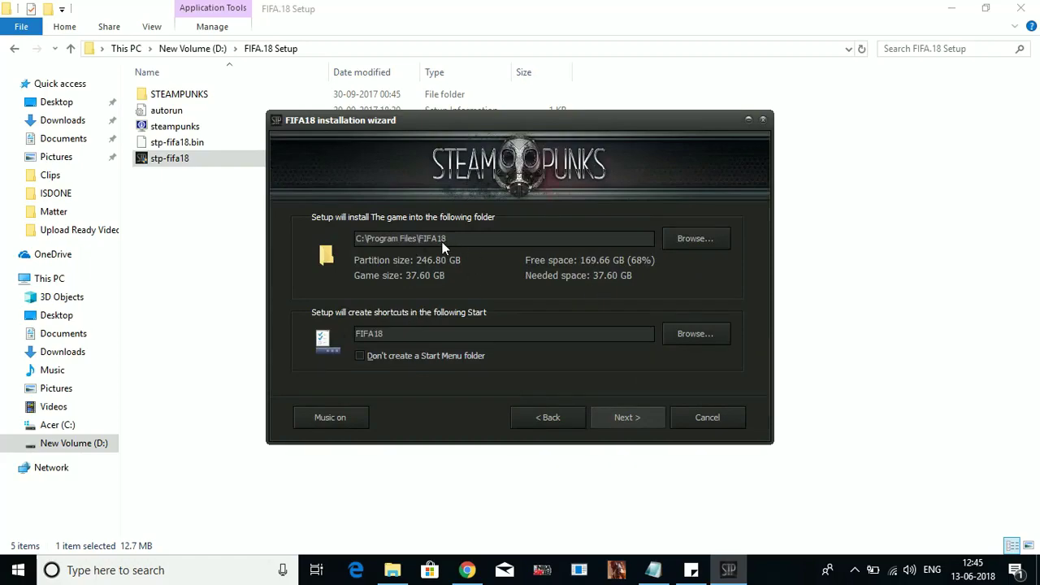
Change the game's installation directory to D:\FIFA18 by selecting New Volume (D:) as the destination
click(684, 236)
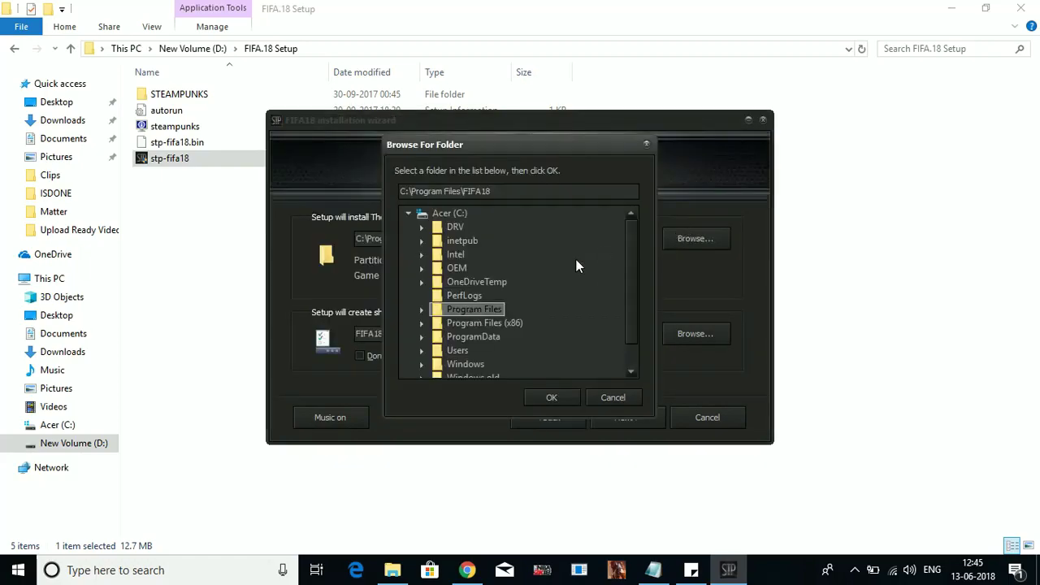
key(Down)
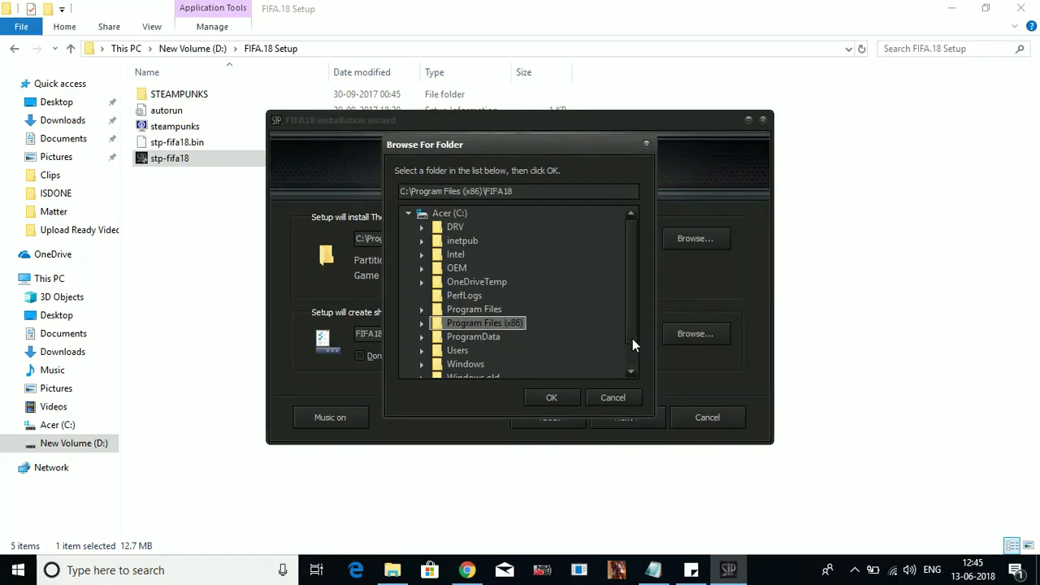
drag(632, 338, 636, 393)
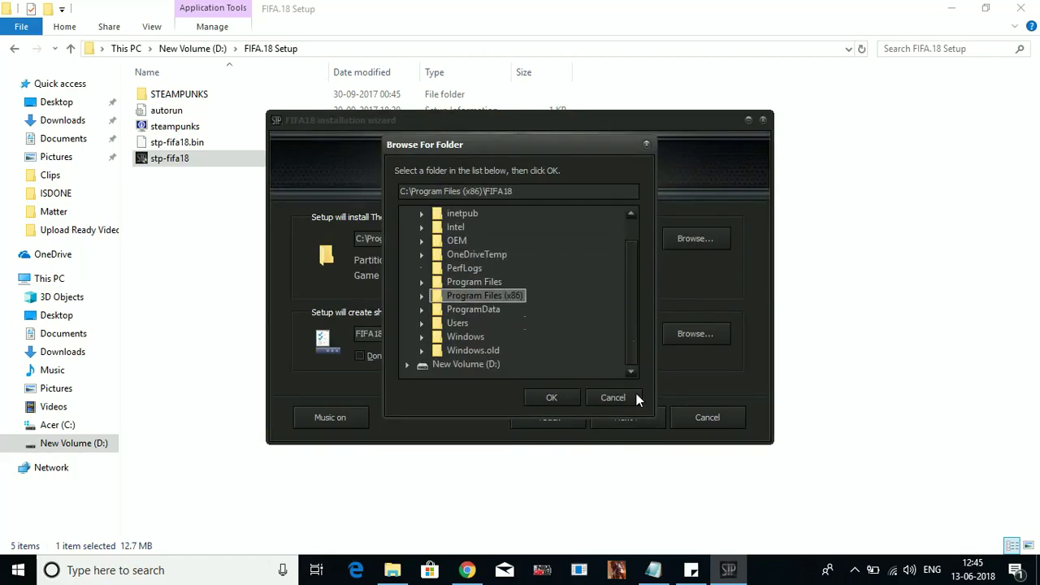
click(485, 366)
click(557, 393)
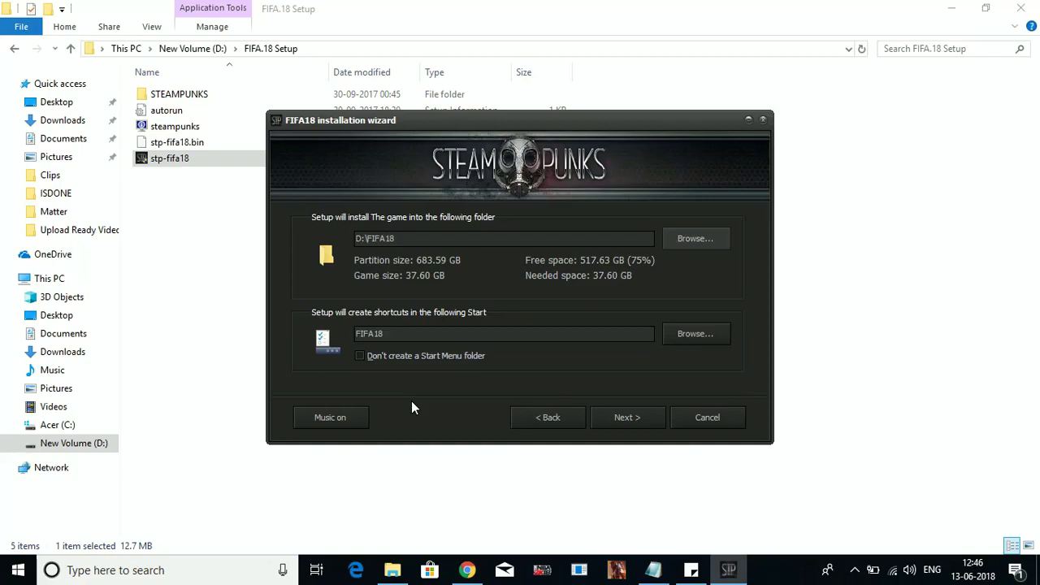
click(901, 414)
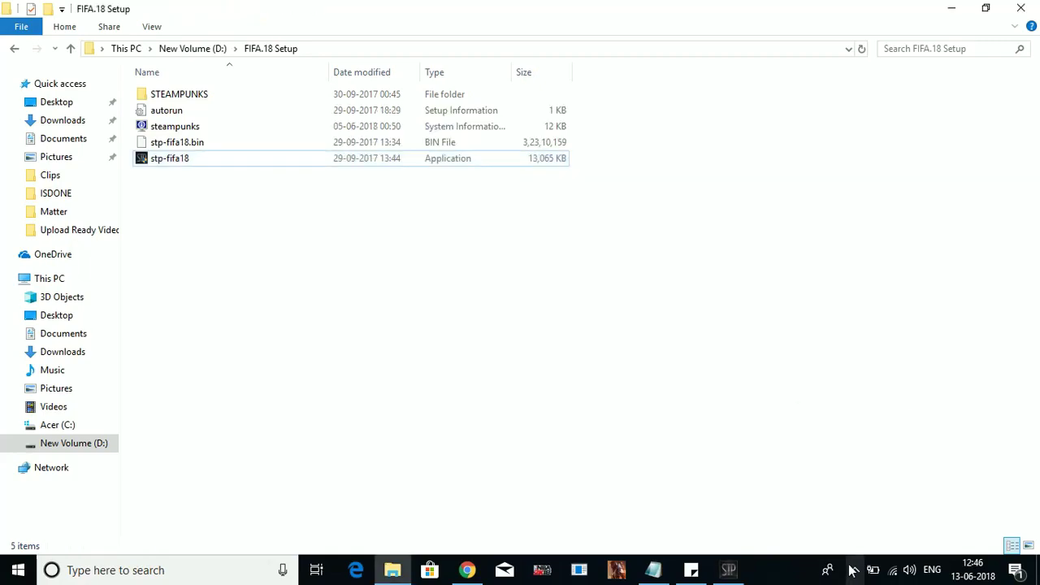
click(854, 570)
click(855, 539)
click(883, 533)
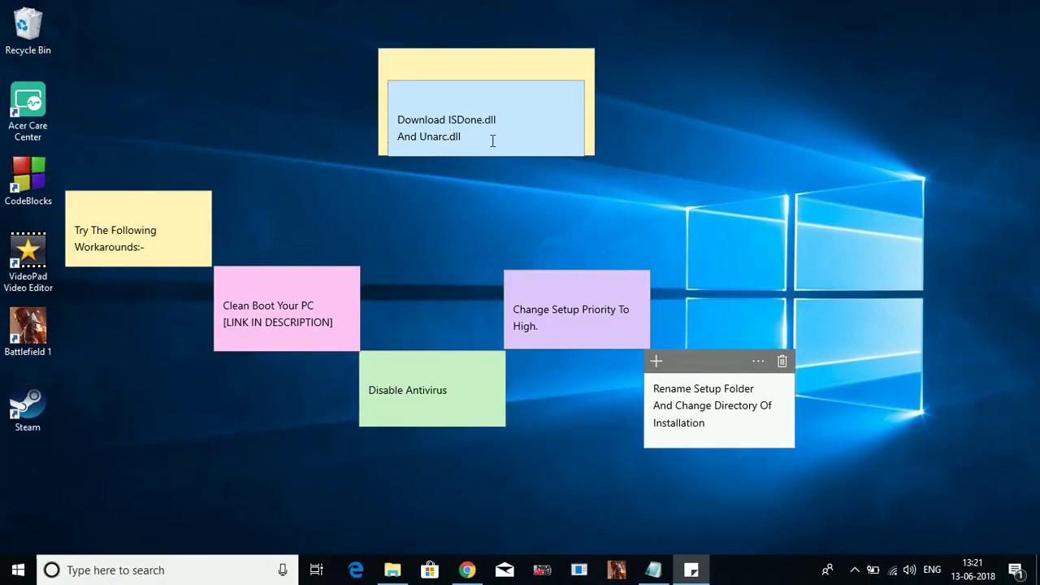
Switch to Chrome and search Google for "download dll files"
click(468, 570)
click(306, 81)
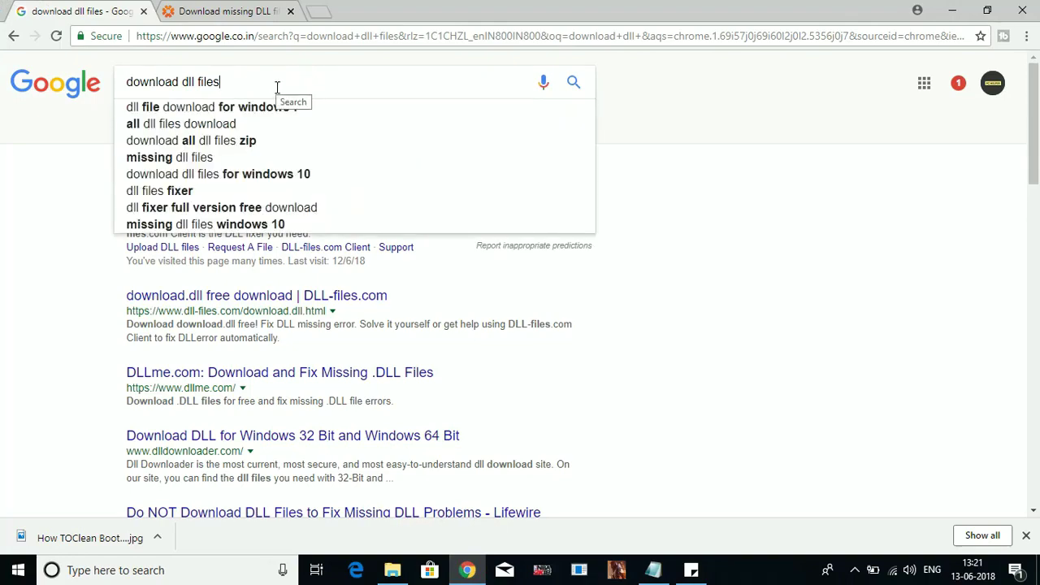
key(Return)
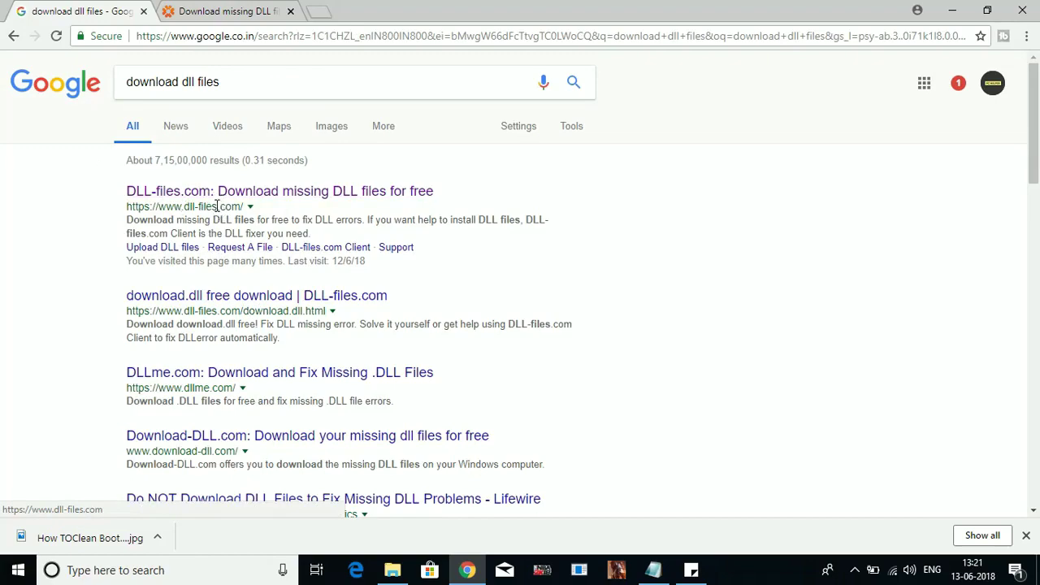
Search DLL-files.com for isdone.dll and download its 32-bit 0.6.0.0 version
click(221, 11)
click(306, 154)
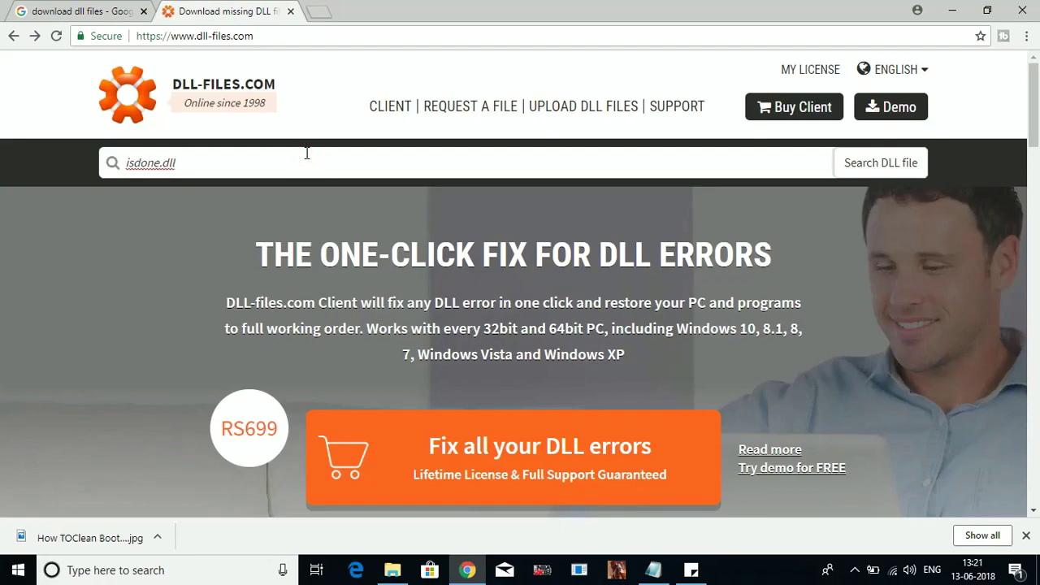
key(Return)
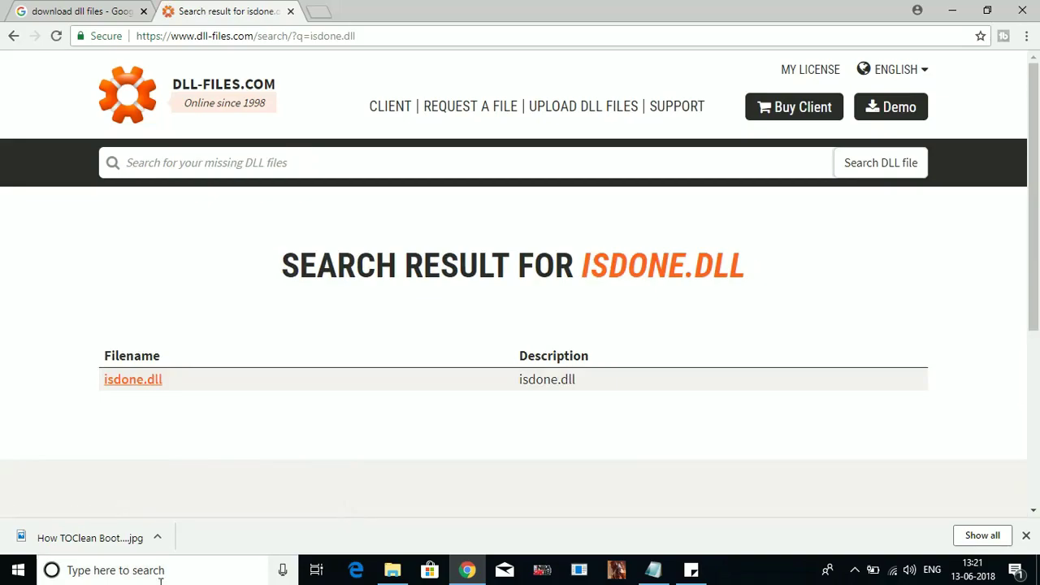
click(151, 388)
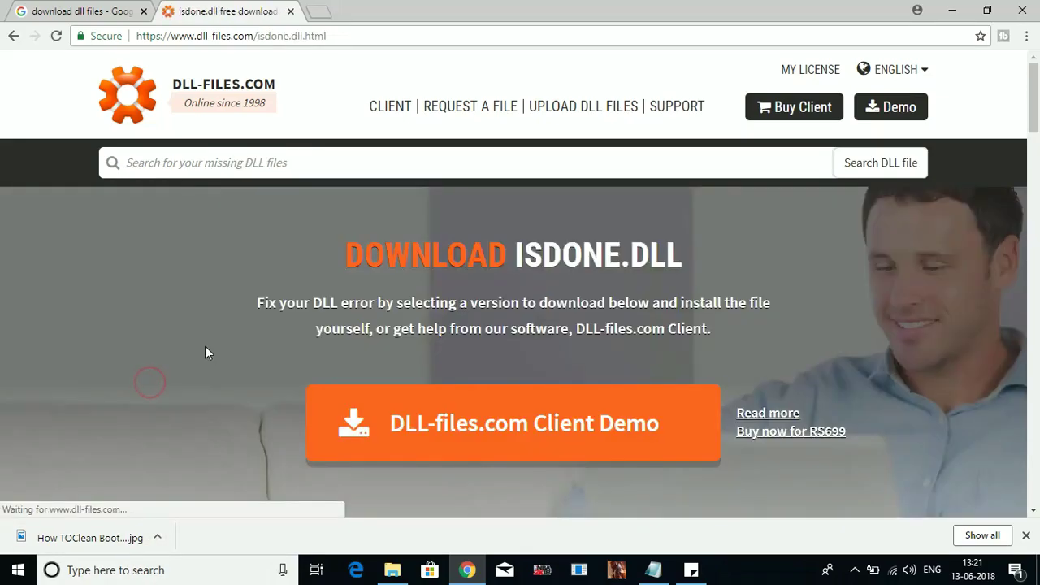
scroll(205, 350, down, 5)
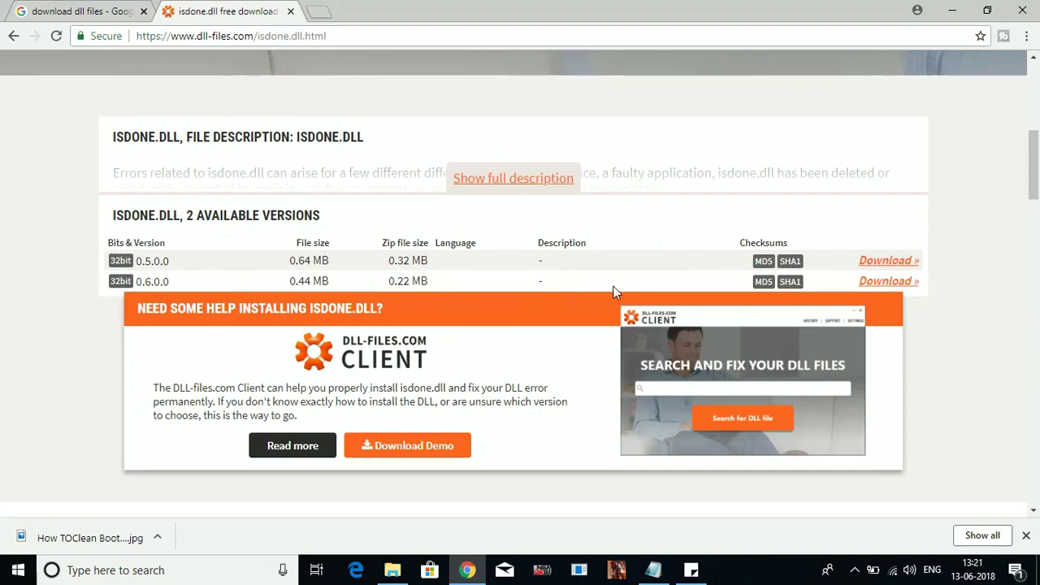
click(879, 285)
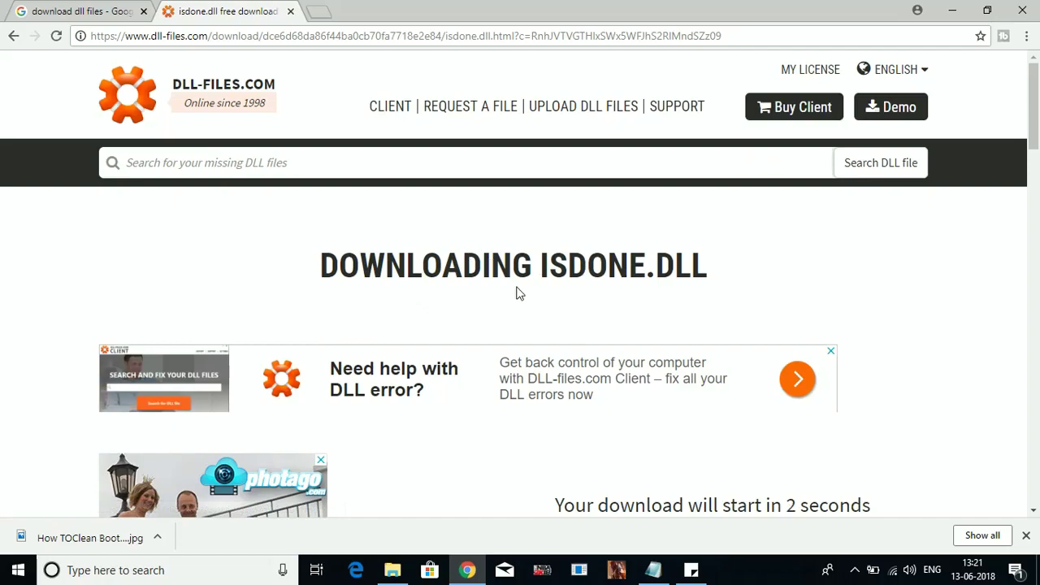
scroll(351, 257, down, 2)
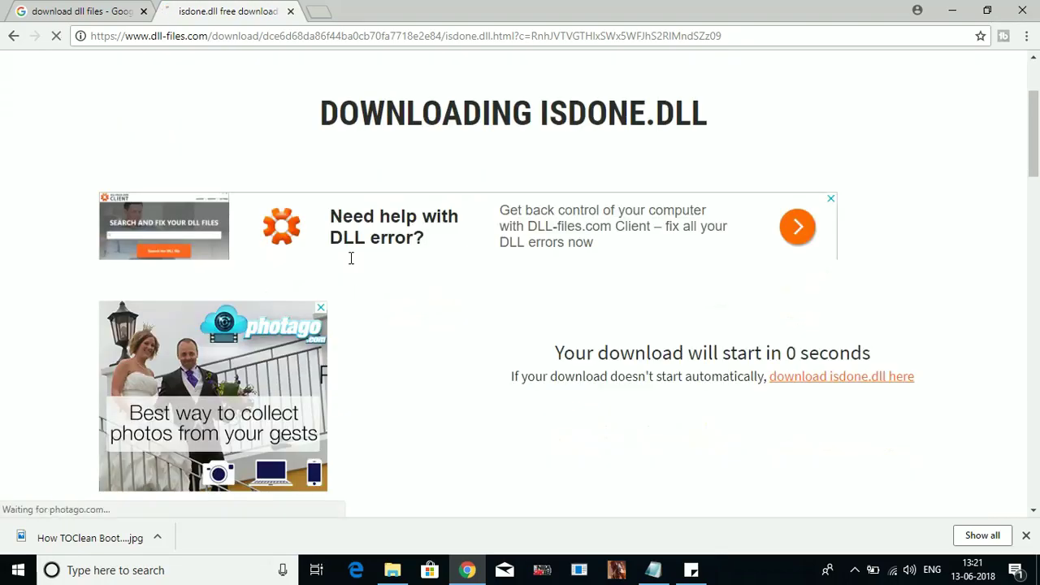
Search DLL-files.com for unarc.dll and start downloading its 32-bit 0.0.0.0 version
scroll(351, 258, up, 1)
scroll(351, 257, up, 1)
click(270, 162)
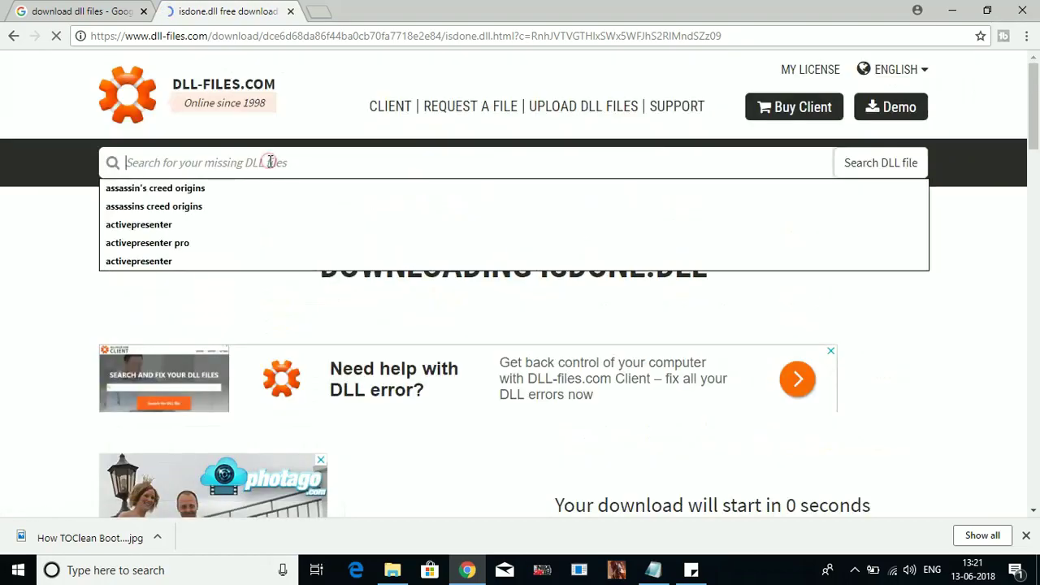
text(un)
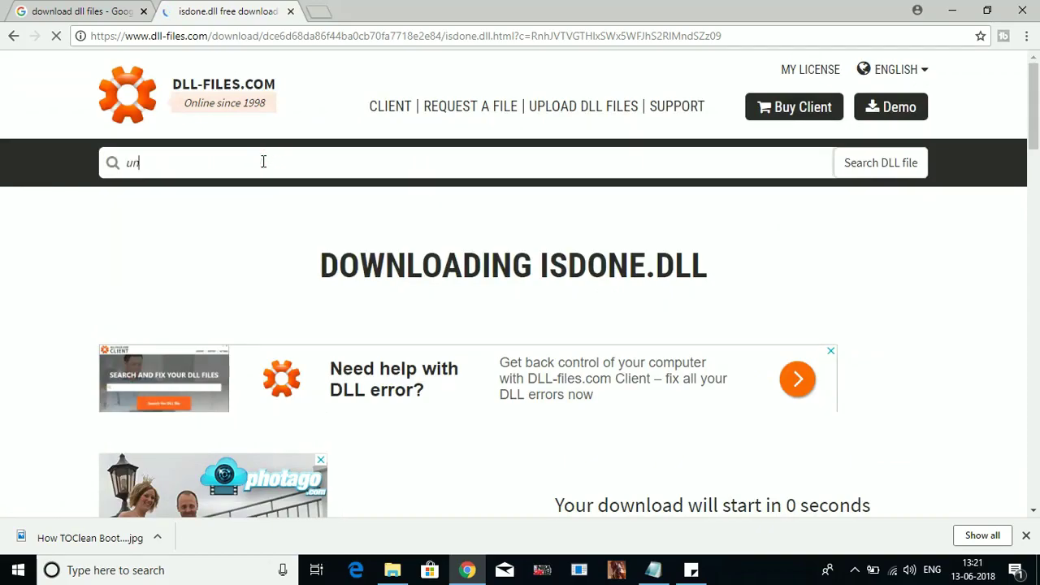
text(arc)
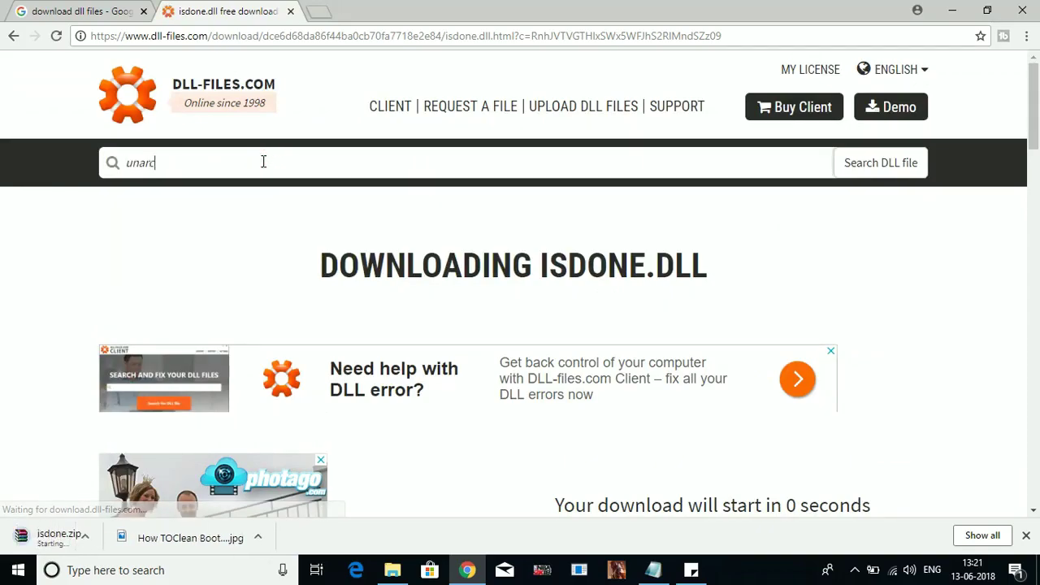
text(.dll)
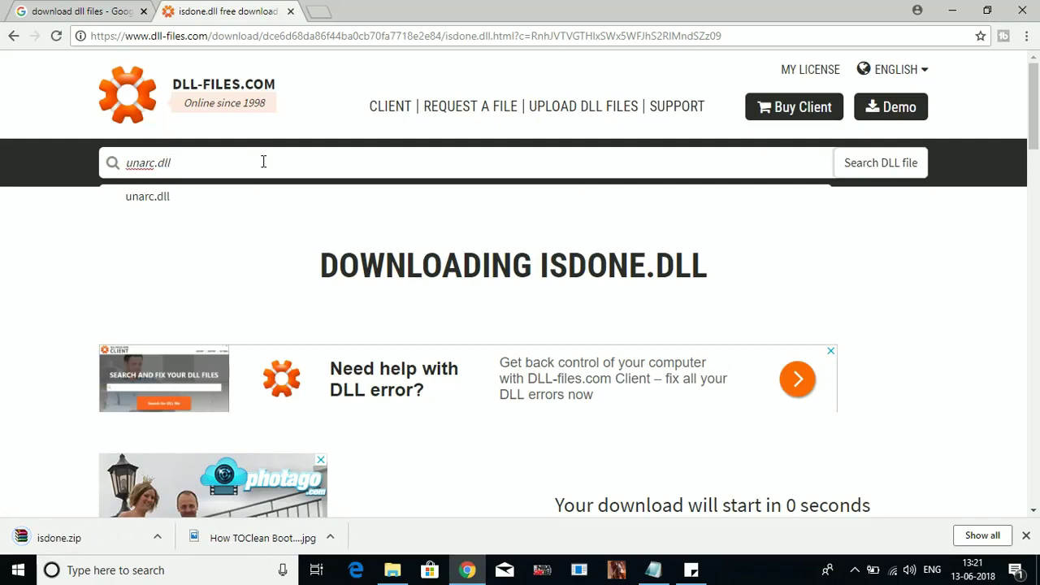
click(179, 199)
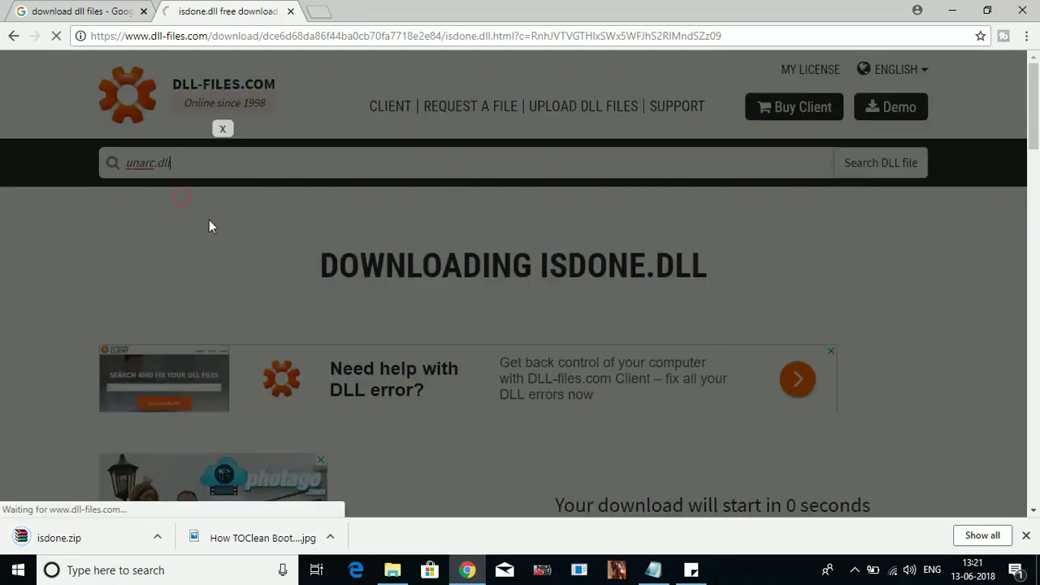
scroll(220, 233, down, 5)
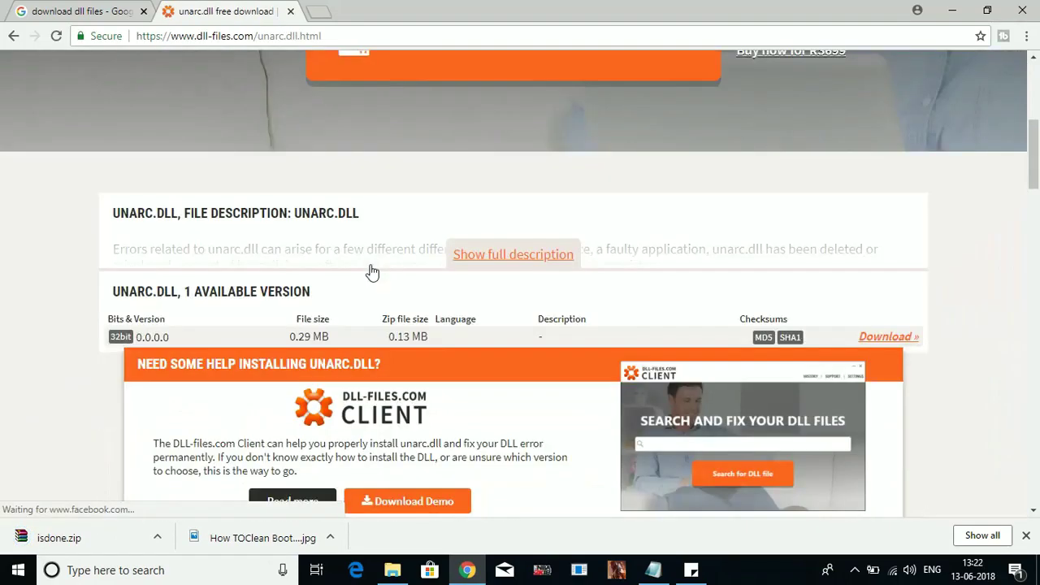
click(863, 343)
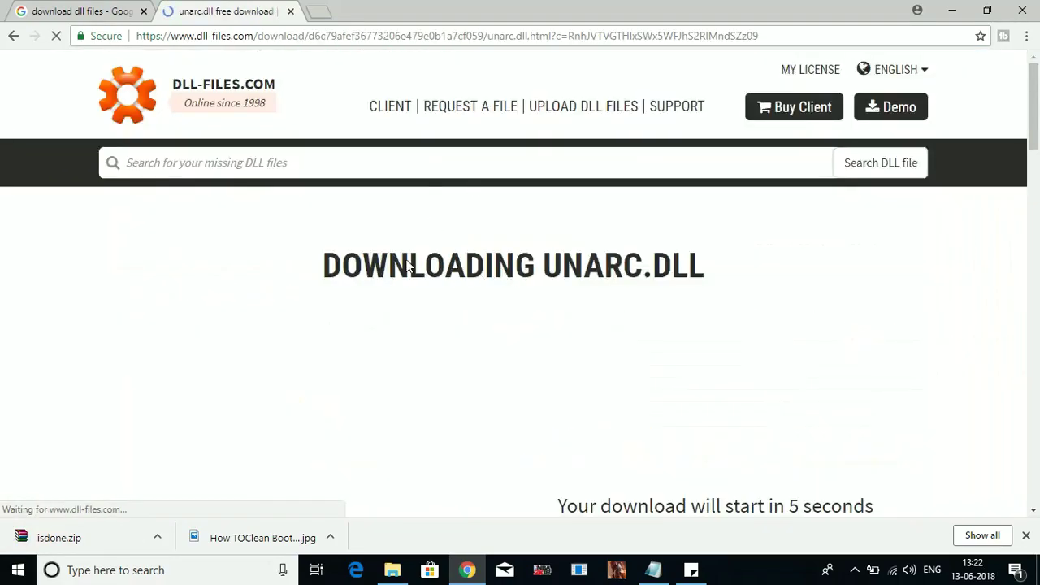
Open the downloaded isdone.zip and extract ISDone.dll to the desktop, then close the archive
click(109, 542)
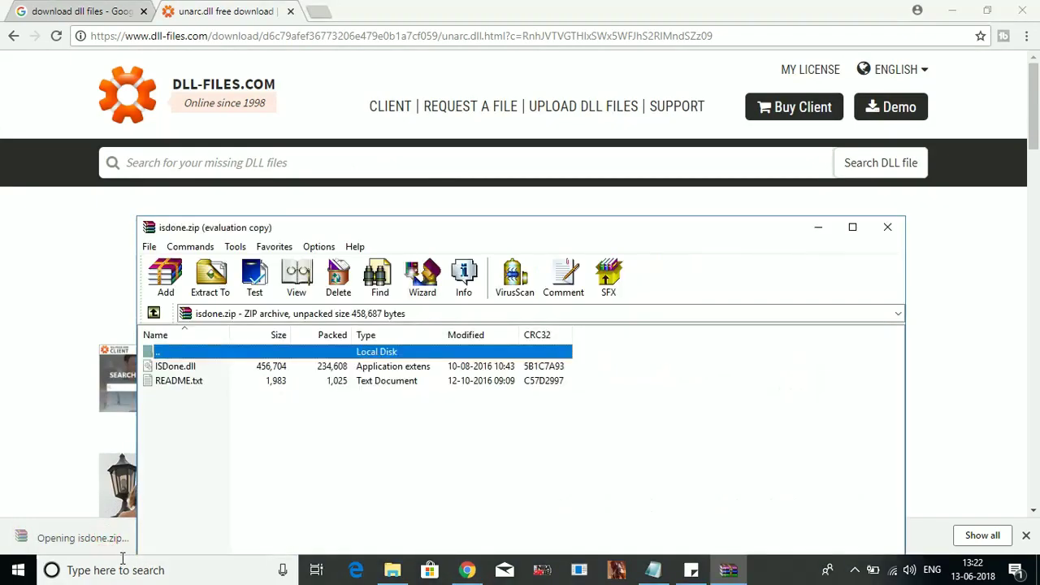
click(987, 10)
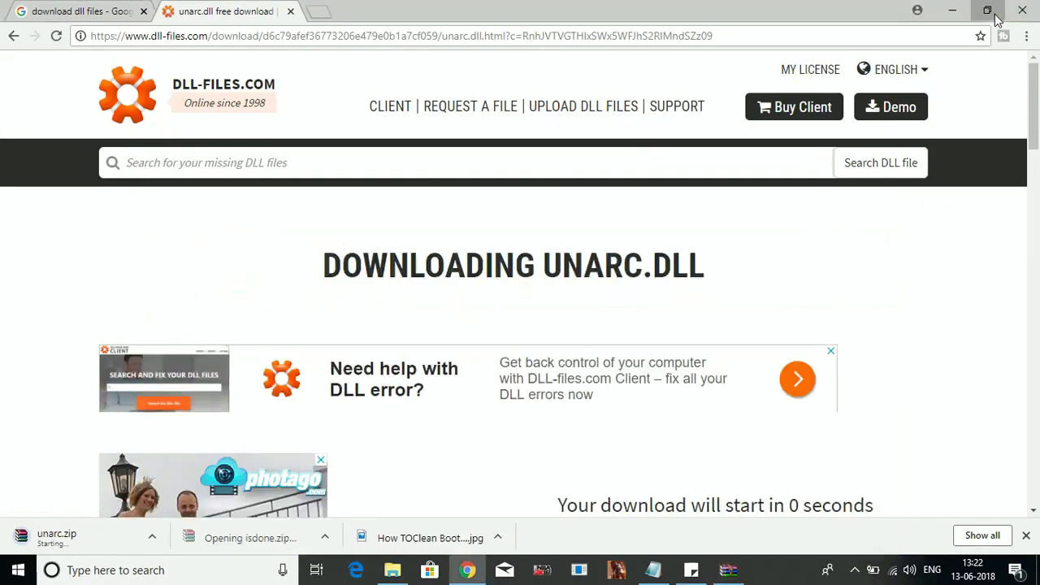
click(721, 18)
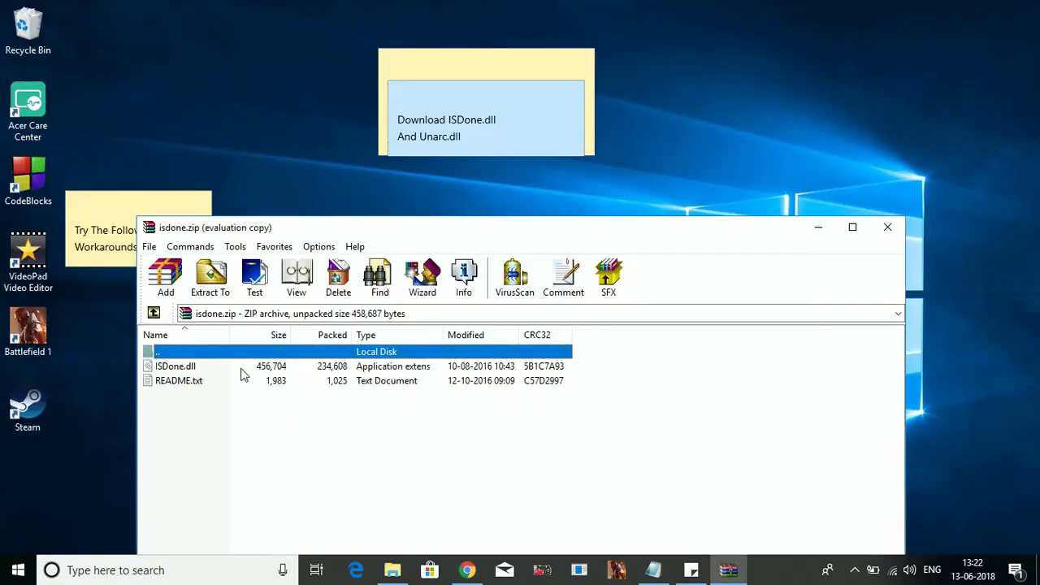
drag(242, 369, 164, 106)
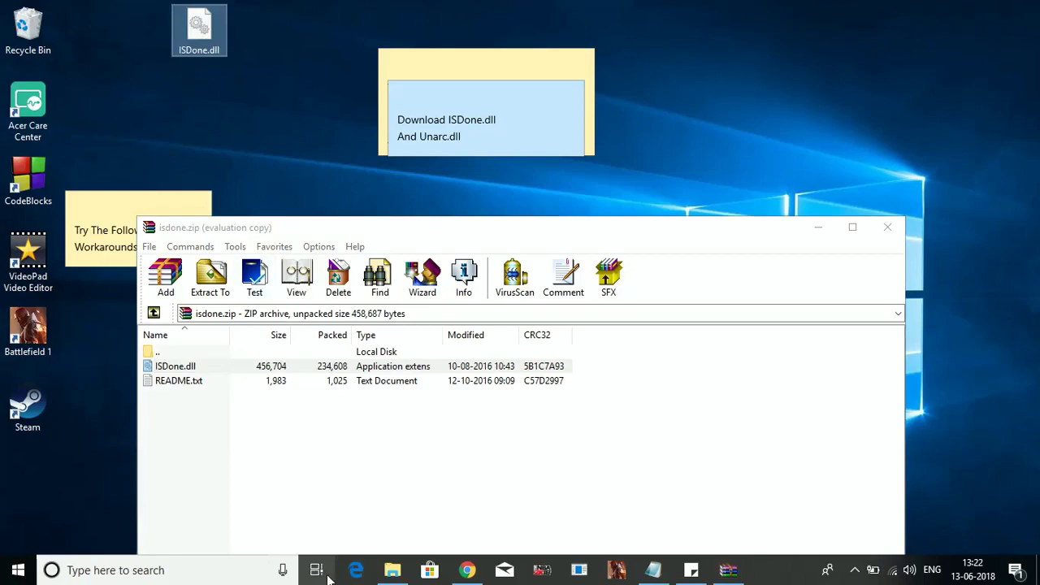
click(887, 226)
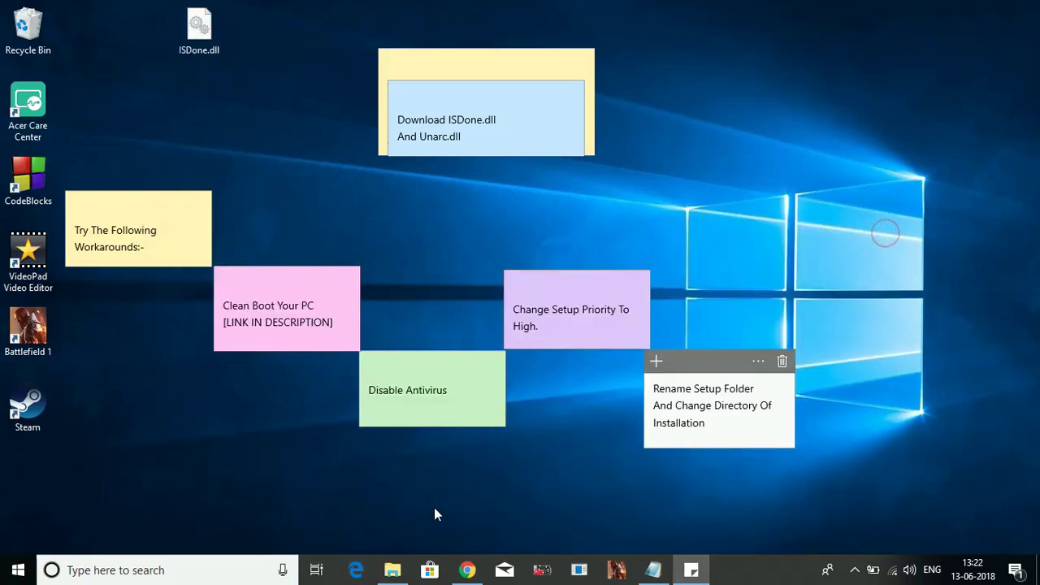
Open the downloaded unarc.zip from Chrome and extract unarc.dll to the desktop, minimizing the windows in the way
click(467, 570)
click(139, 520)
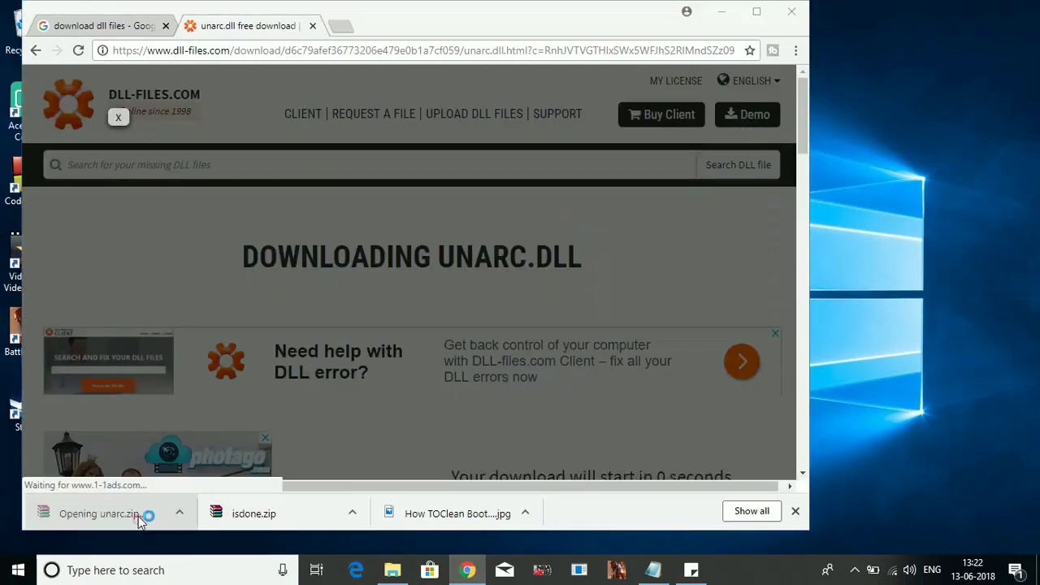
click(723, 13)
drag(208, 382, 199, 33)
click(819, 226)
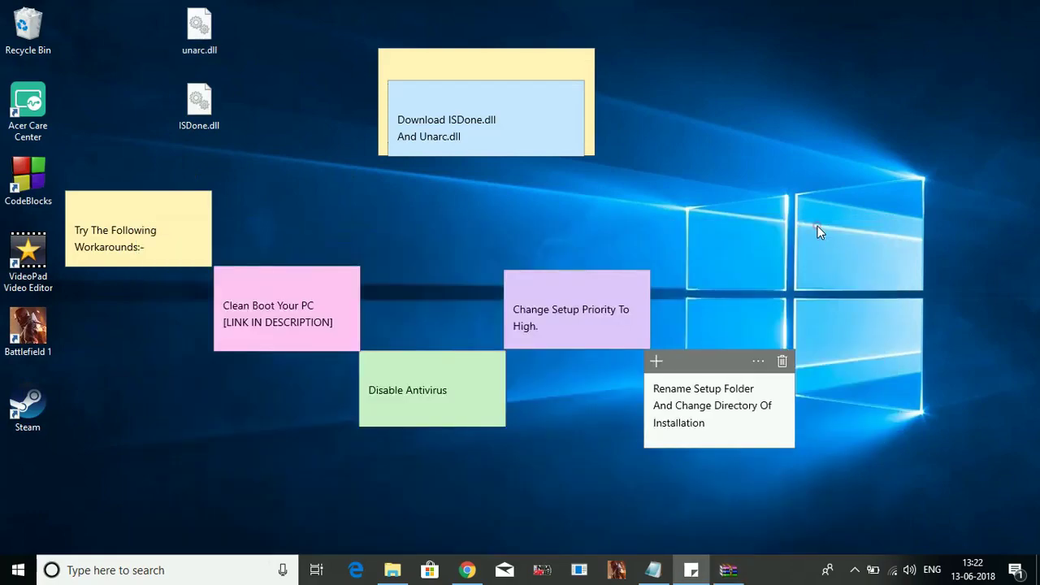
Copy both unarc.dll and ISDone.dll from the desktop
drag(269, 144, 168, 7)
right_click(201, 49)
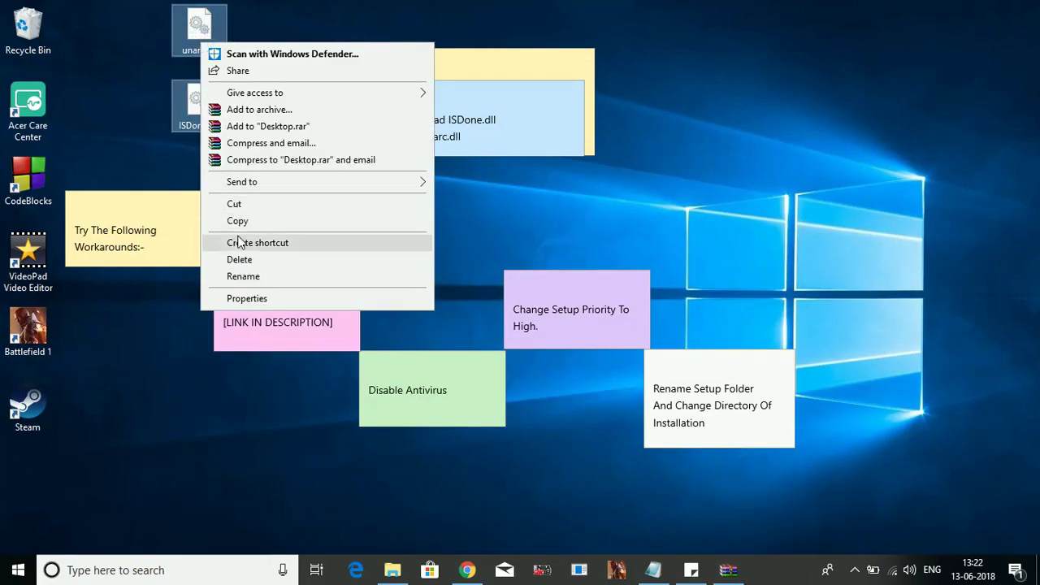
click(244, 221)
Switch to File Explorer and open the SysWOW64 folder inside Windows on the Acer (C:) drive
click(393, 570)
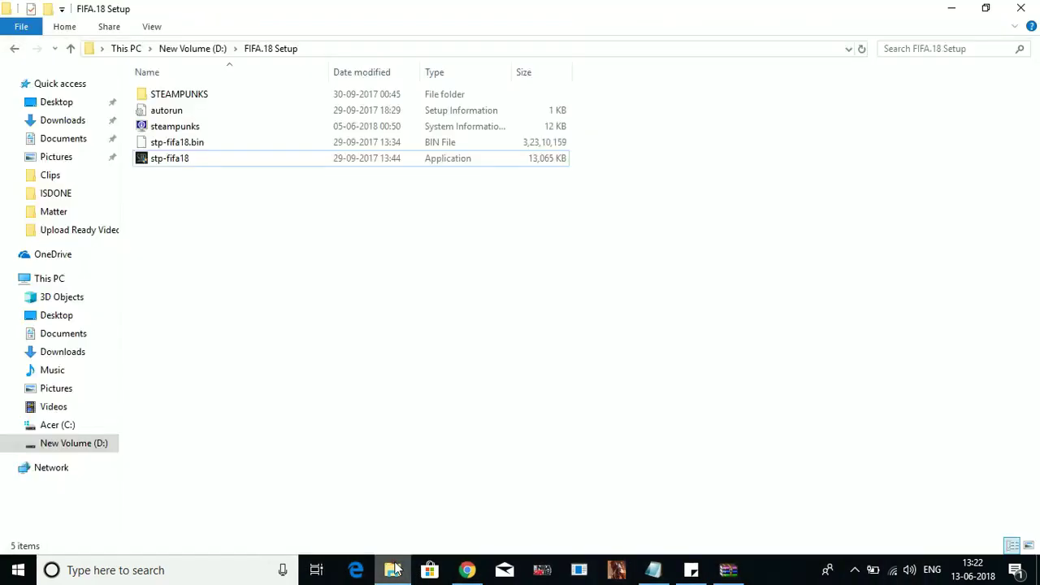
click(61, 430)
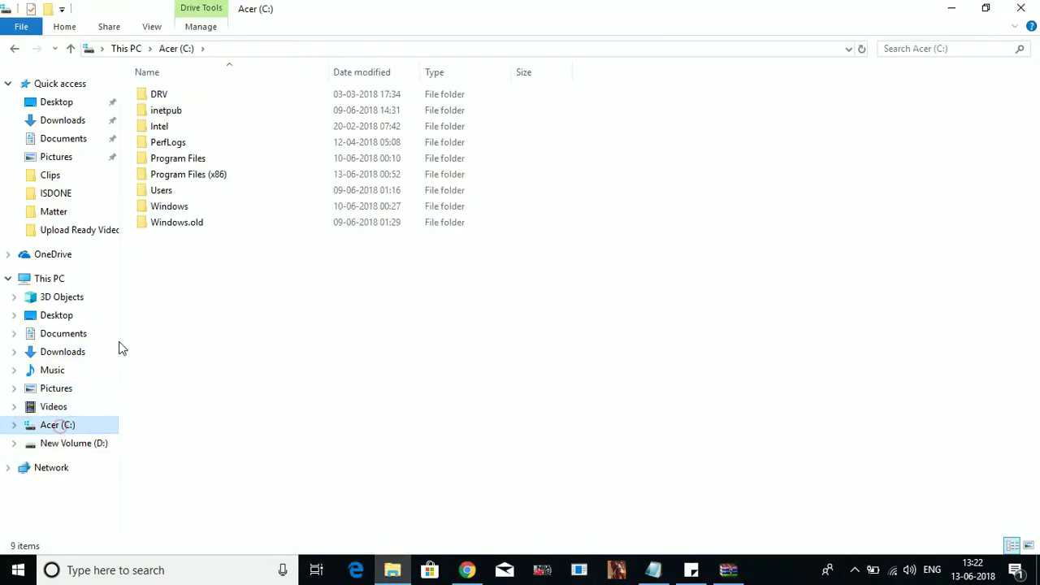
double_click(186, 208)
click(232, 276)
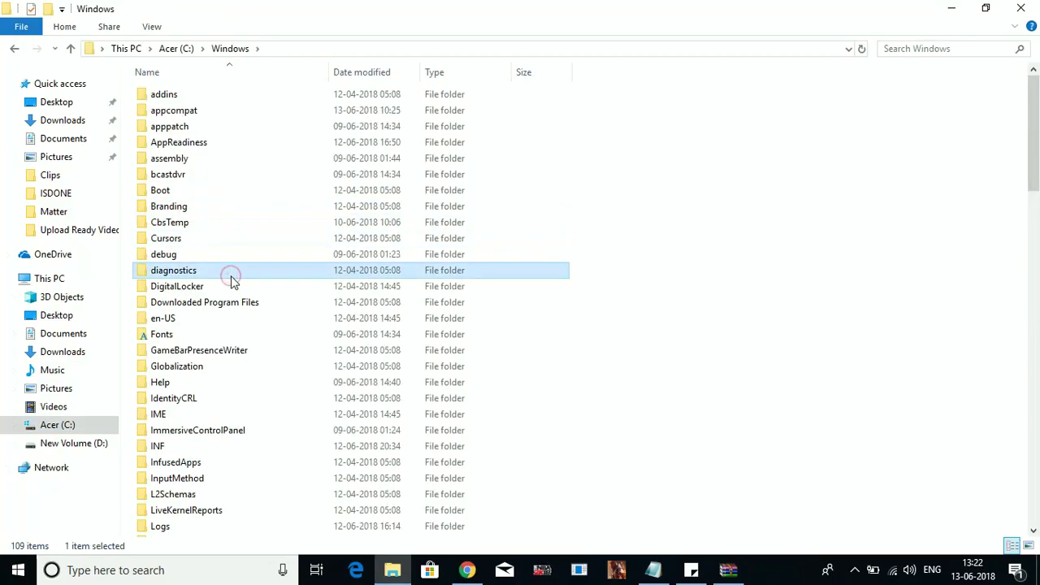
key(s)
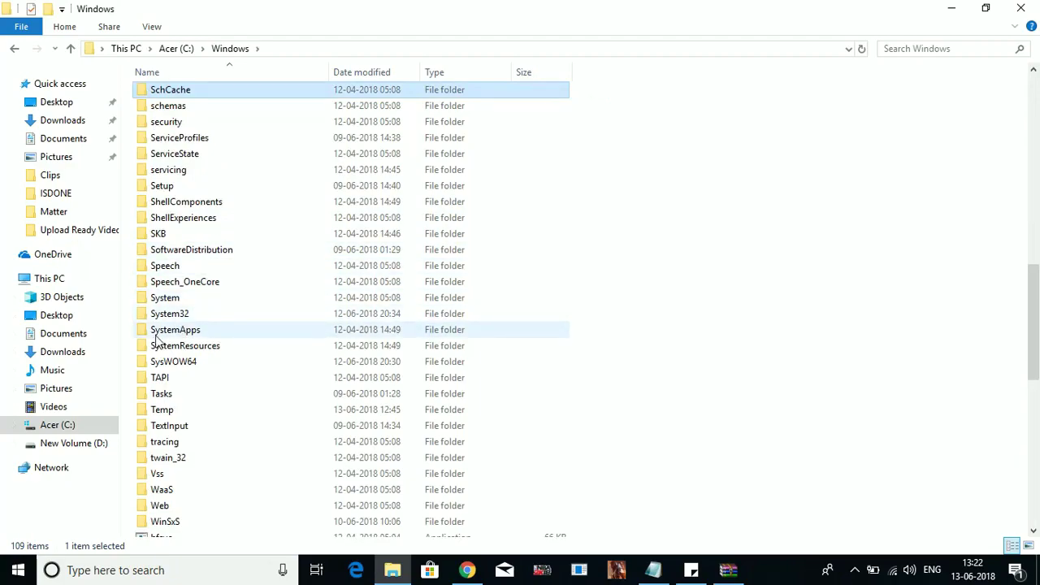
double_click(185, 361)
Paste the two DLL files into SysWOW64, granting administrator permission for all current items
right_click(712, 341)
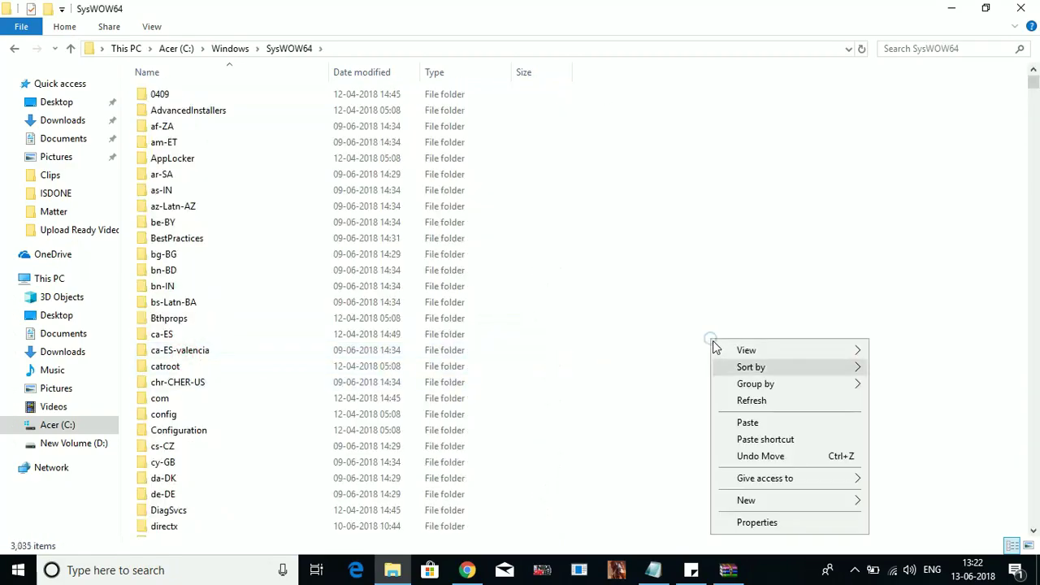
click(741, 423)
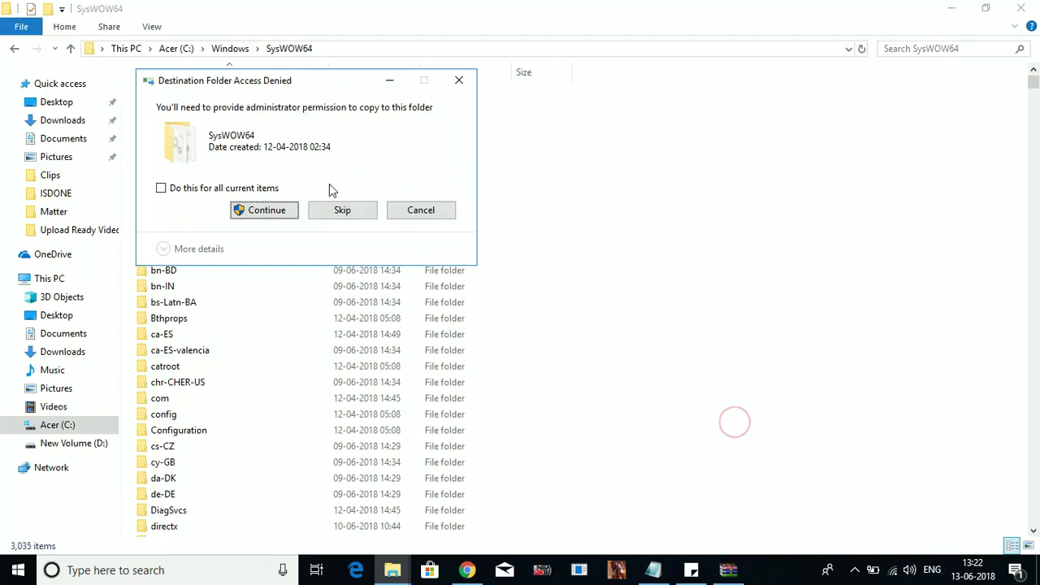
click(259, 187)
click(265, 213)
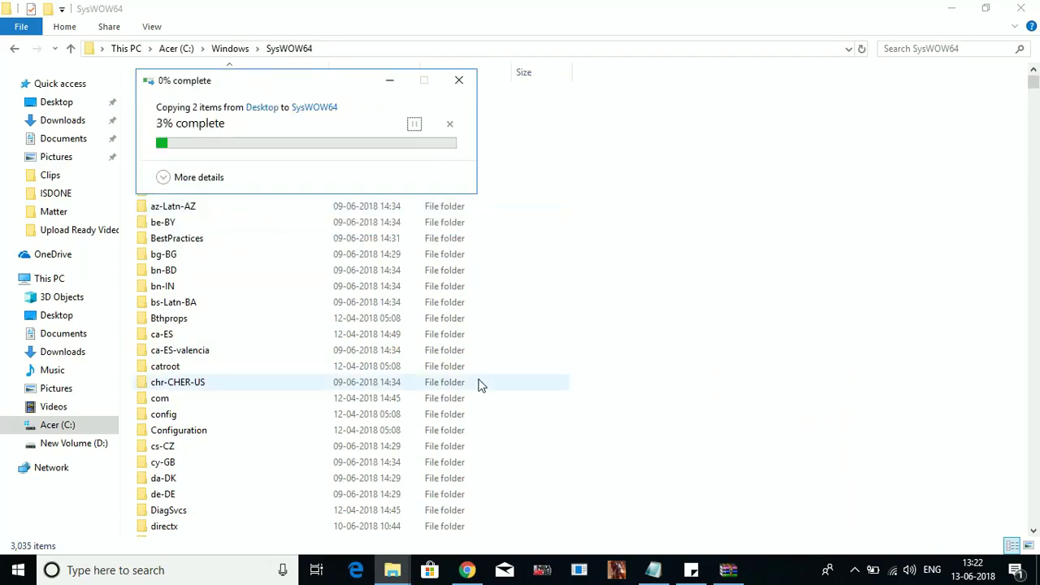
scroll(382, 378, down, 2)
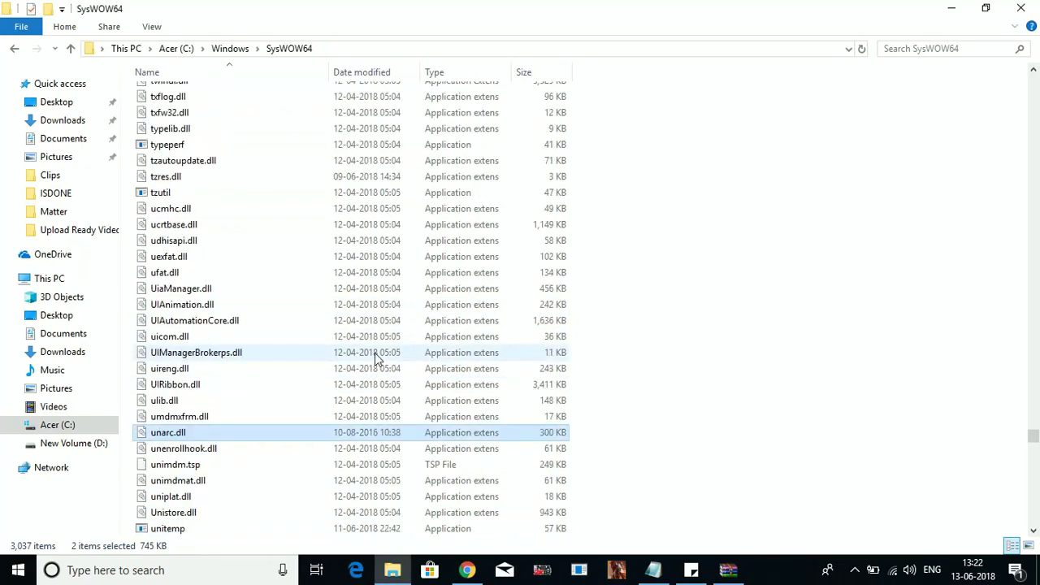
Paste the same DLL files into C:\Windows\System32 with administrator permission for all current items, and close File Explorer
click(11, 51)
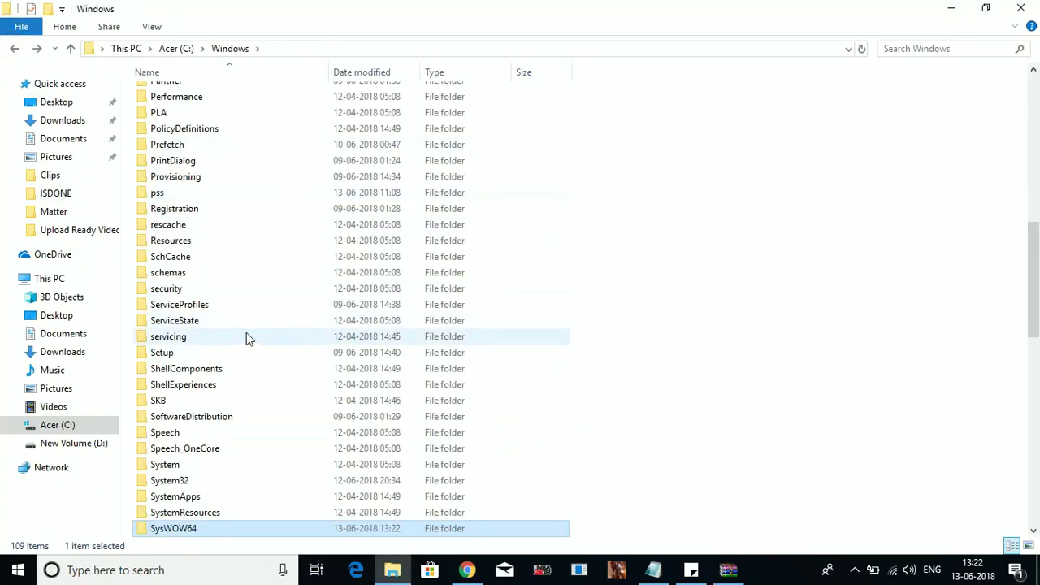
double_click(203, 482)
right_click(824, 244)
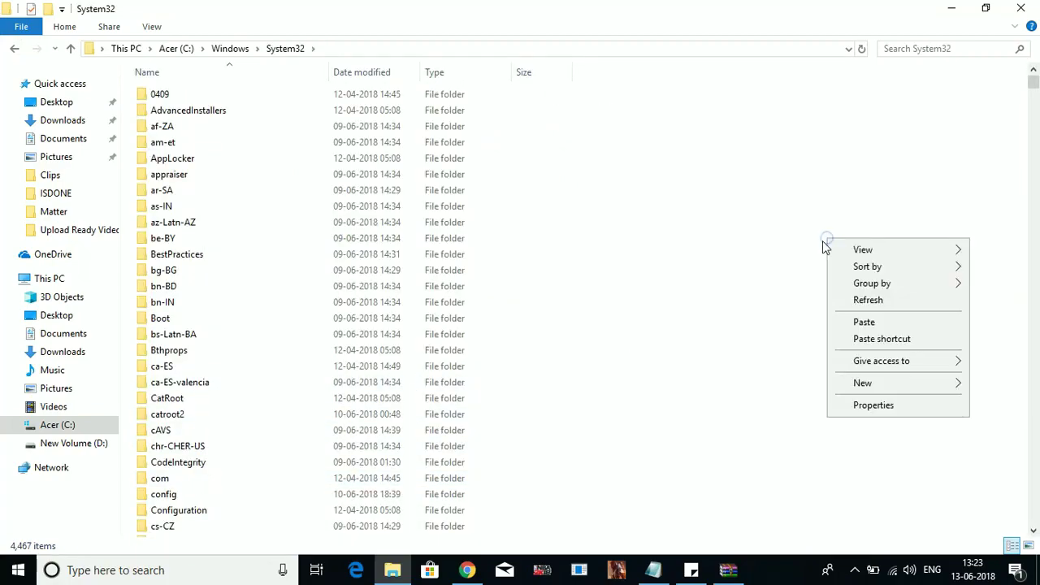
click(863, 323)
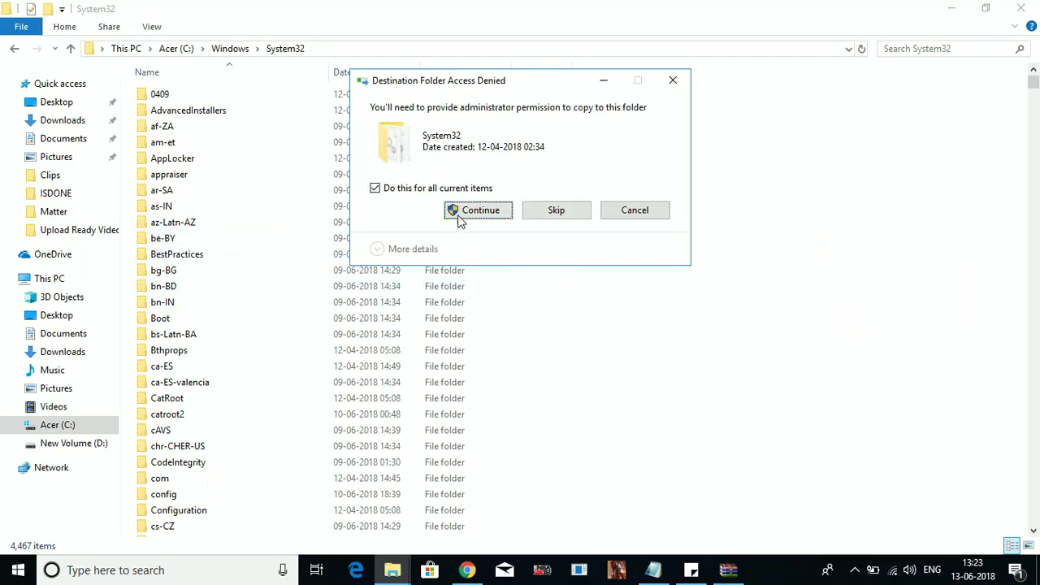
click(460, 218)
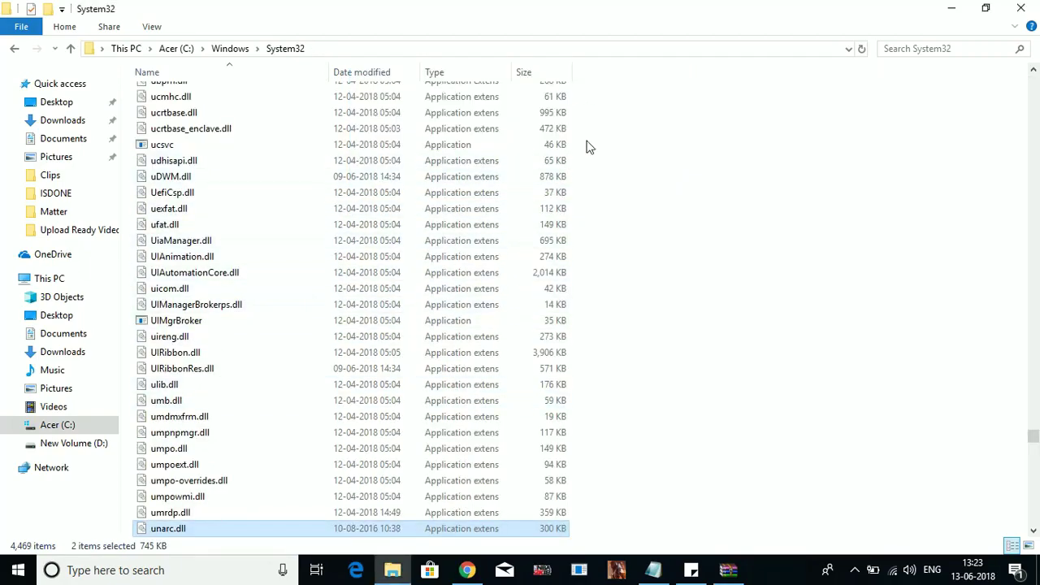
click(1032, 8)
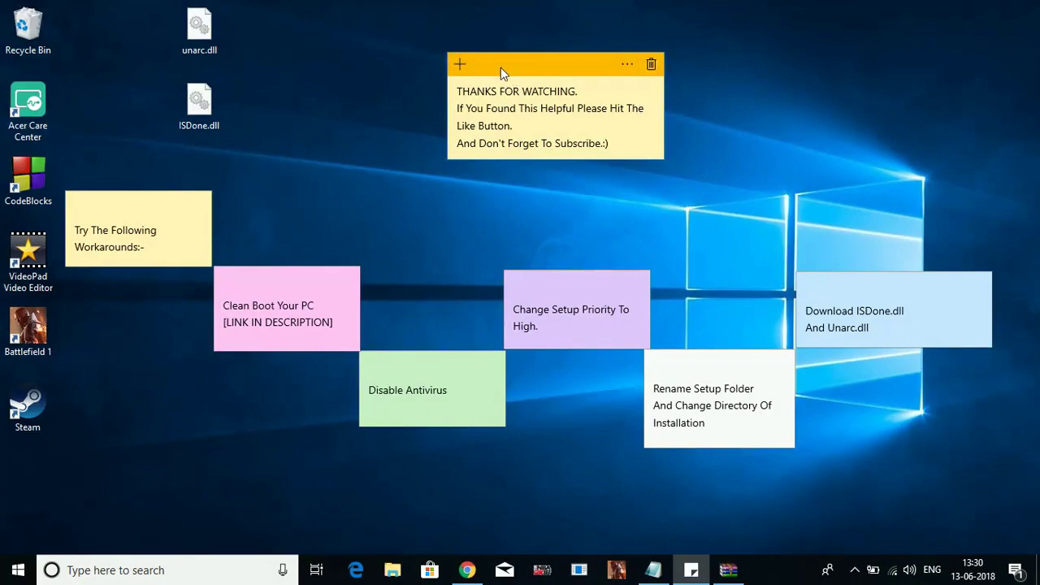
Move the "THANKS FOR WATCHING" sticky note directly above the "Download ISDone.dll And Unarc.dll" note
drag(501, 72, 855, 183)
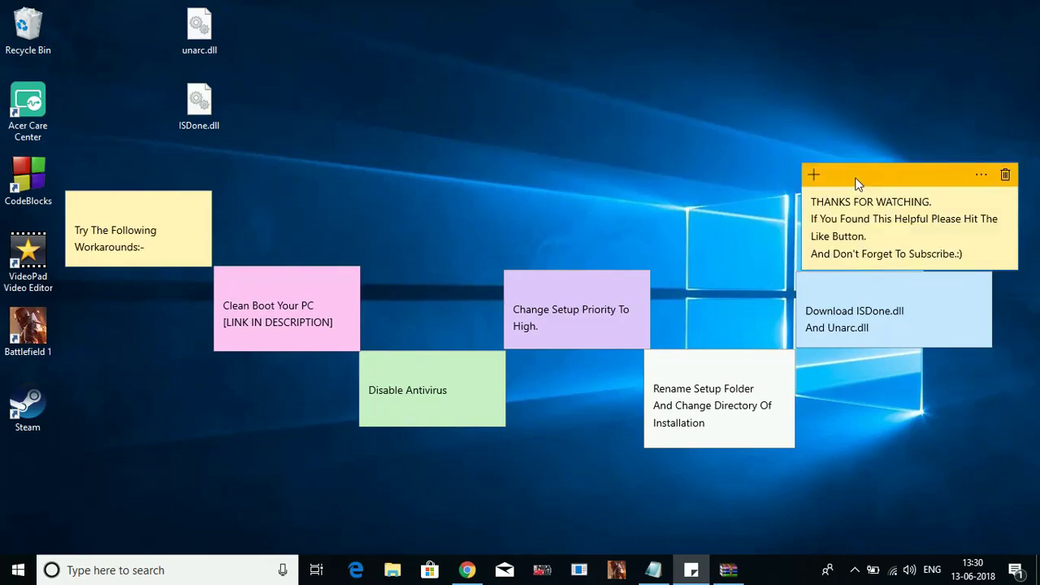